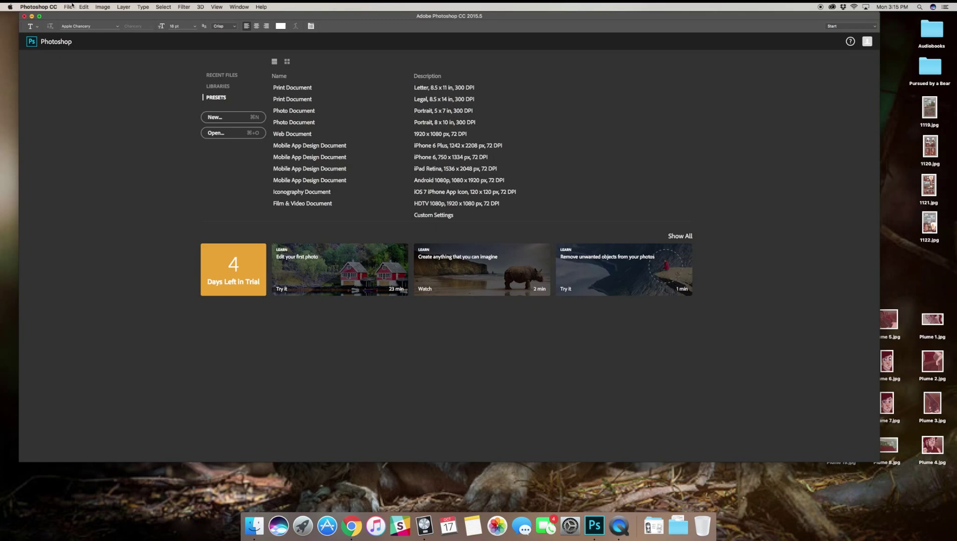
# Open the comic page 1119.jpg from the Desktop
pyautogui.click(72, 5)
pyautogui.click(75, 24)
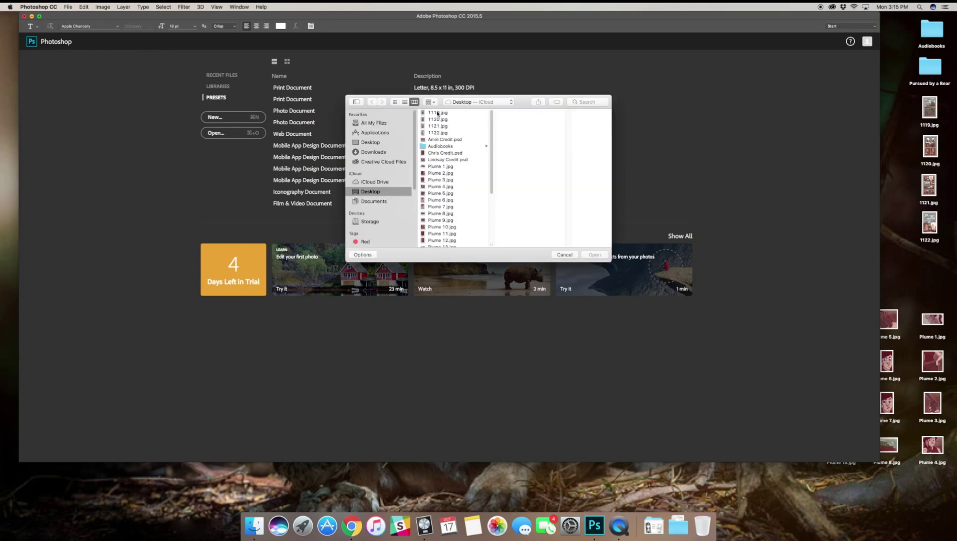
pyautogui.click(437, 113)
pyautogui.click(593, 255)
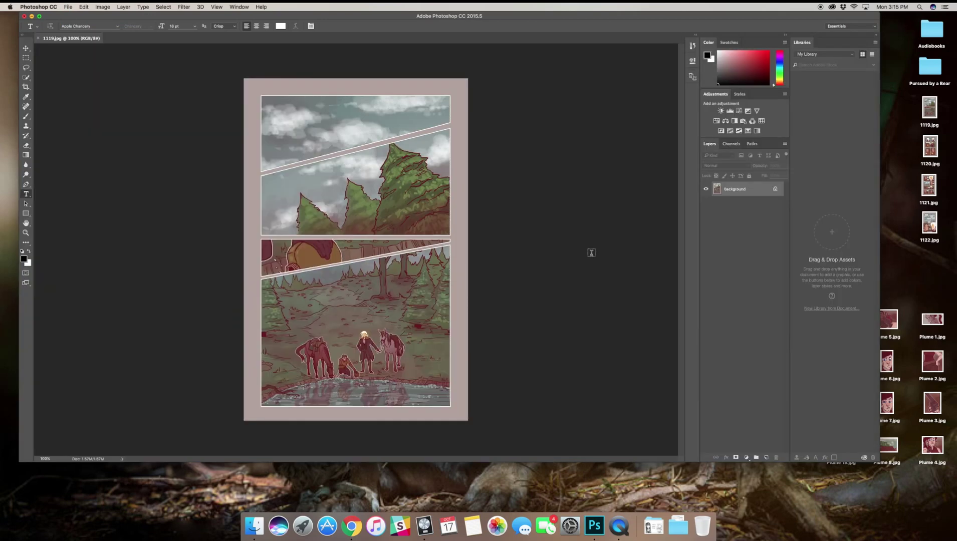
# Select the upper sky and treetop panels with the Rectangular Marquee and crop the page to them
pyautogui.click(26, 58)
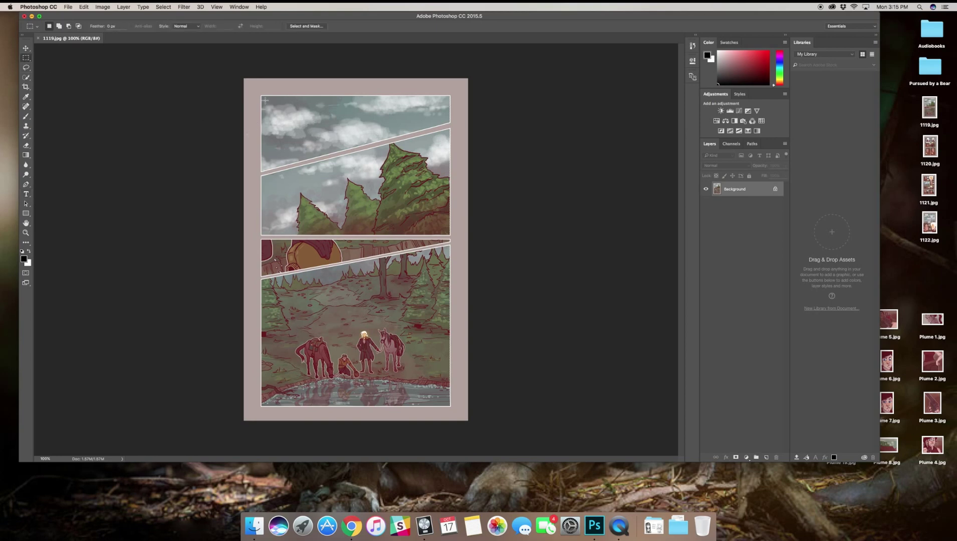
pyautogui.moveTo(262, 97); pyautogui.dragTo(449, 234)
pyautogui.click(102, 7)
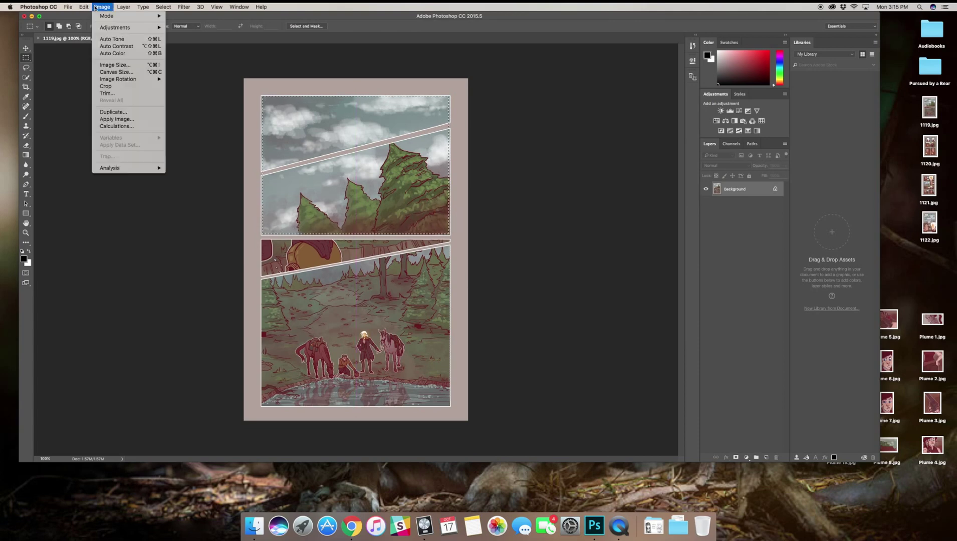
pyautogui.click(117, 85)
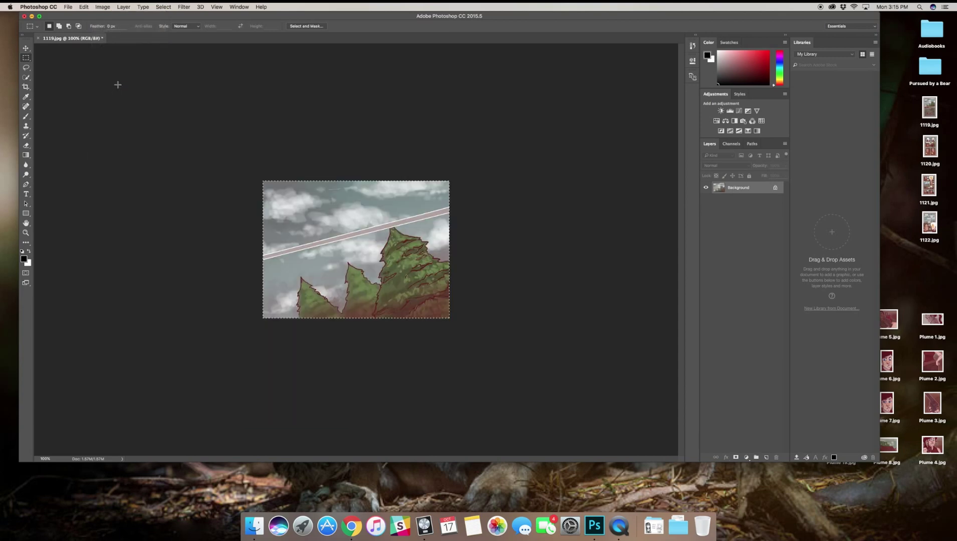
# Save the cropped sky panels to the Desktop as Plume 1.1.jpg, accepting the default JPEG options
pyautogui.click(70, 7)
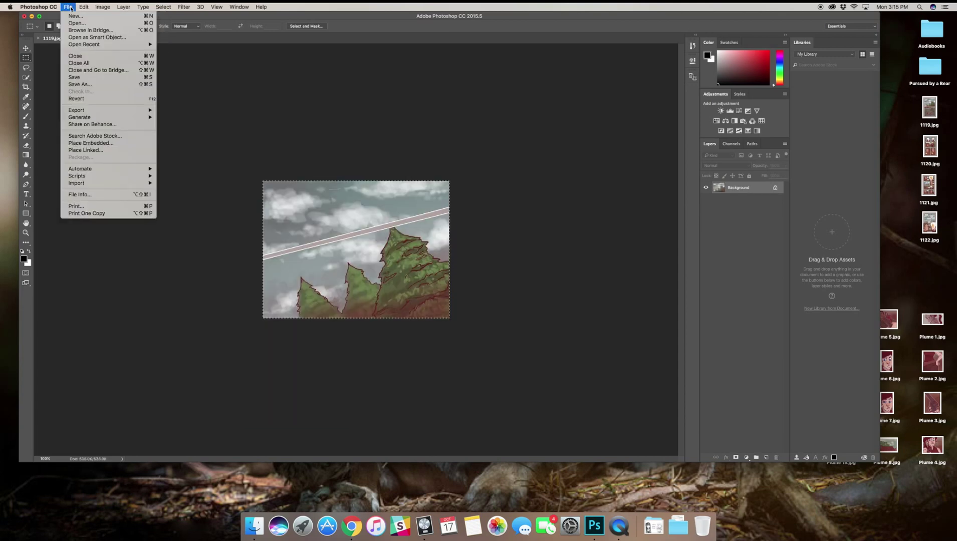
pyautogui.click(90, 85)
pyautogui.write('Plume 1.1.jpg')
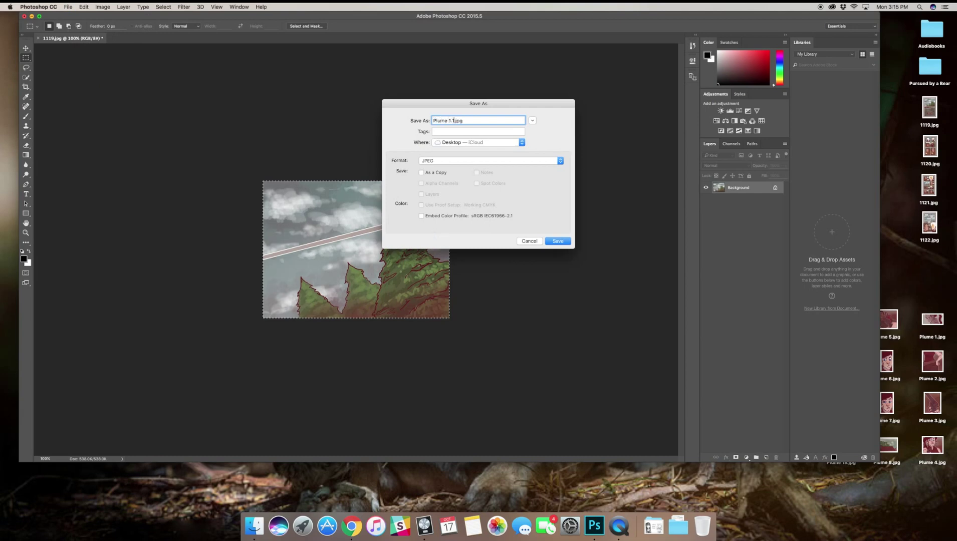
pyautogui.press('Return')
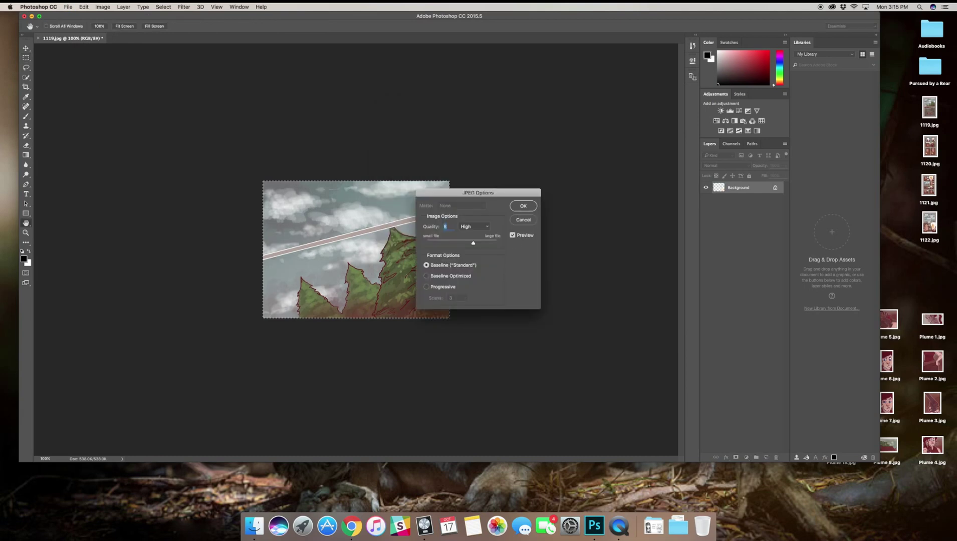
pyautogui.press('Return')
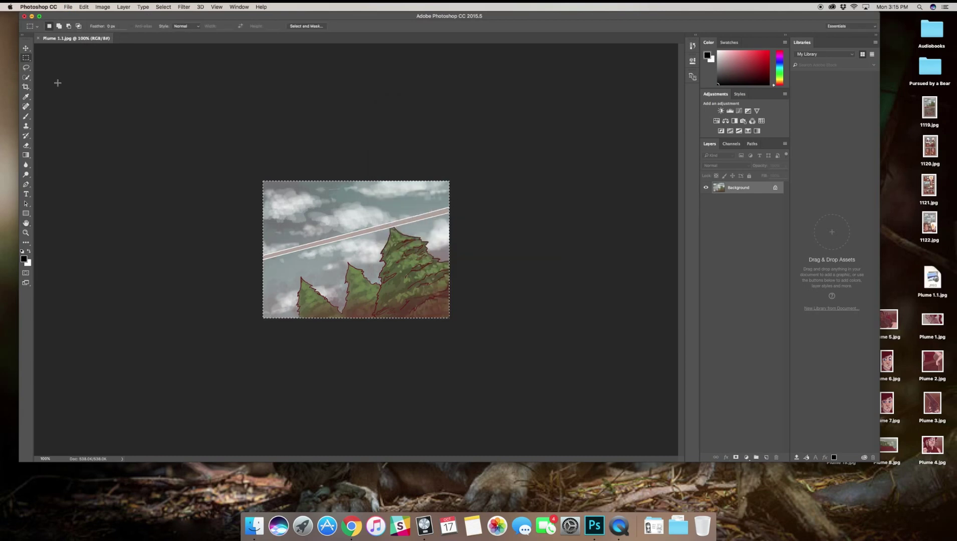
# Reopen the original 1119.jpg and crop it to the lower lakeside panels with the horses
pyautogui.click(67, 7)
pyautogui.moveTo(117, 45)
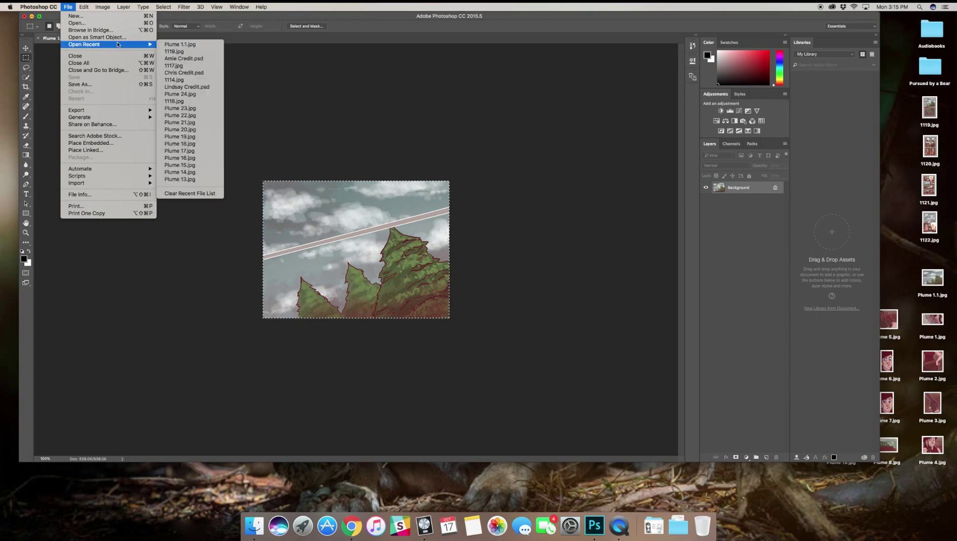
pyautogui.click(174, 52)
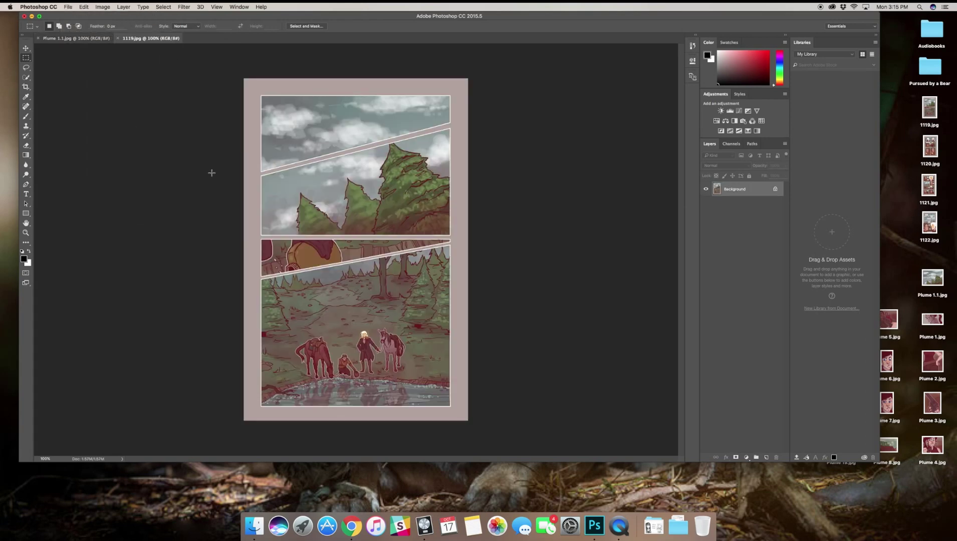
pyautogui.moveTo(262, 241); pyautogui.dragTo(448, 405)
pyautogui.click(102, 7)
pyautogui.click(107, 86)
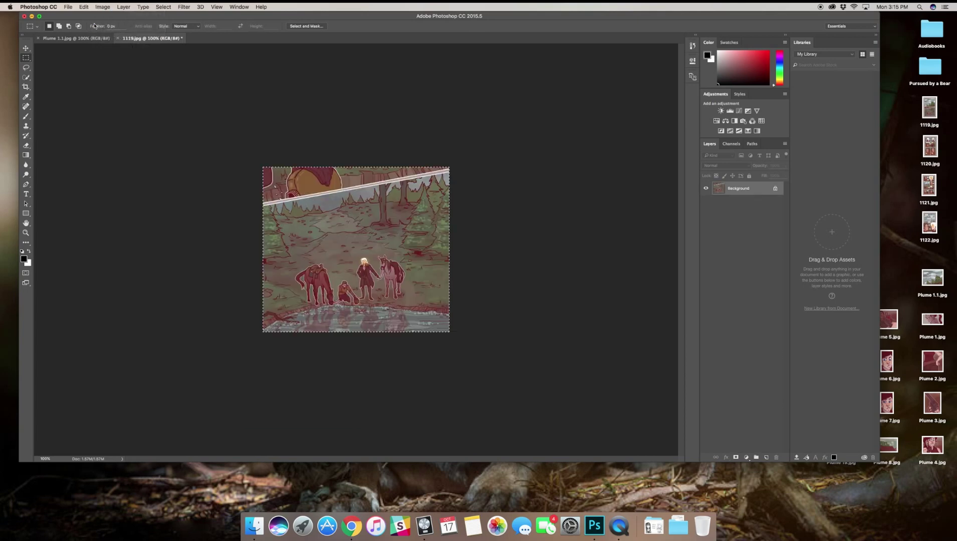
# Save the cropped lakeside image as Plume 1.2.jpg with the default JPEG options
pyautogui.click(68, 7)
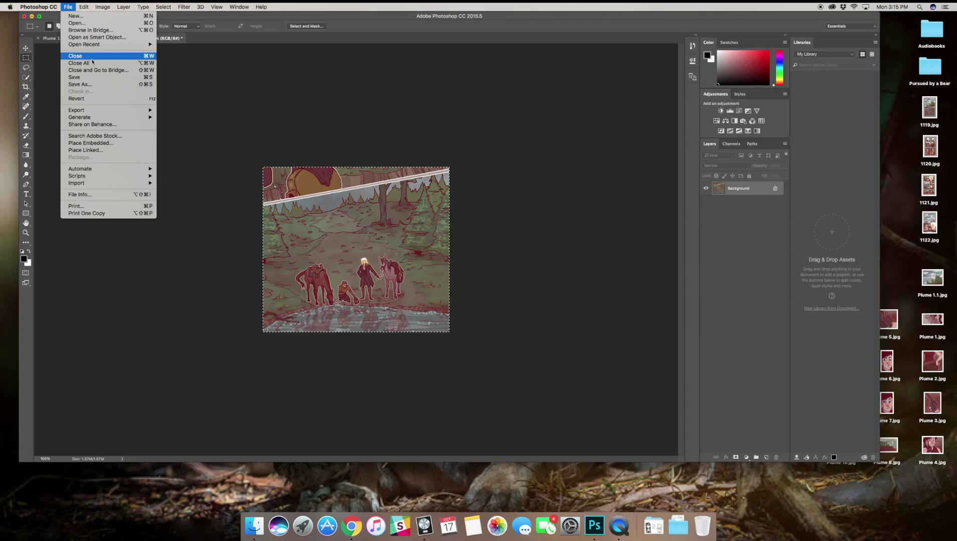
pyautogui.click(96, 85)
pyautogui.write('P')
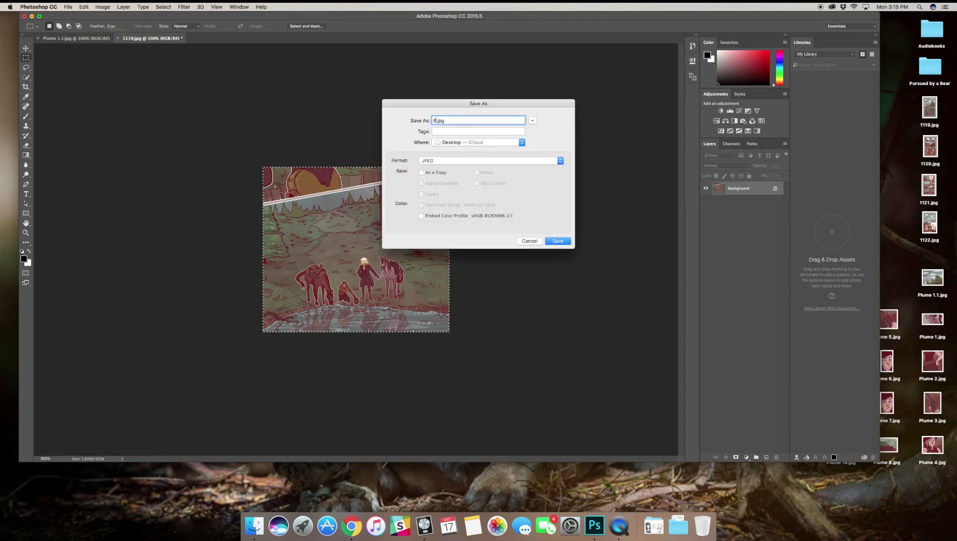
pyautogui.write('lume 1.2')
pyautogui.press('Return')
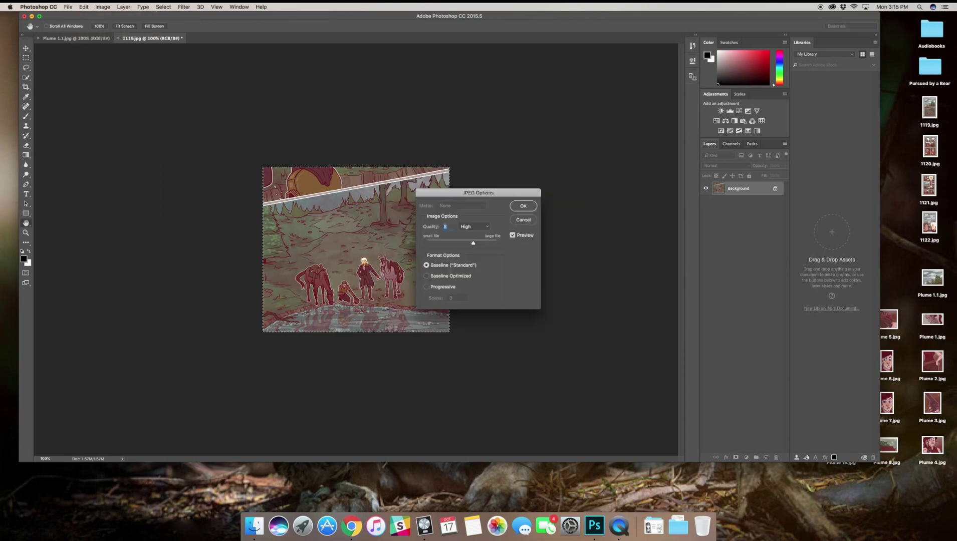
pyautogui.press('Return')
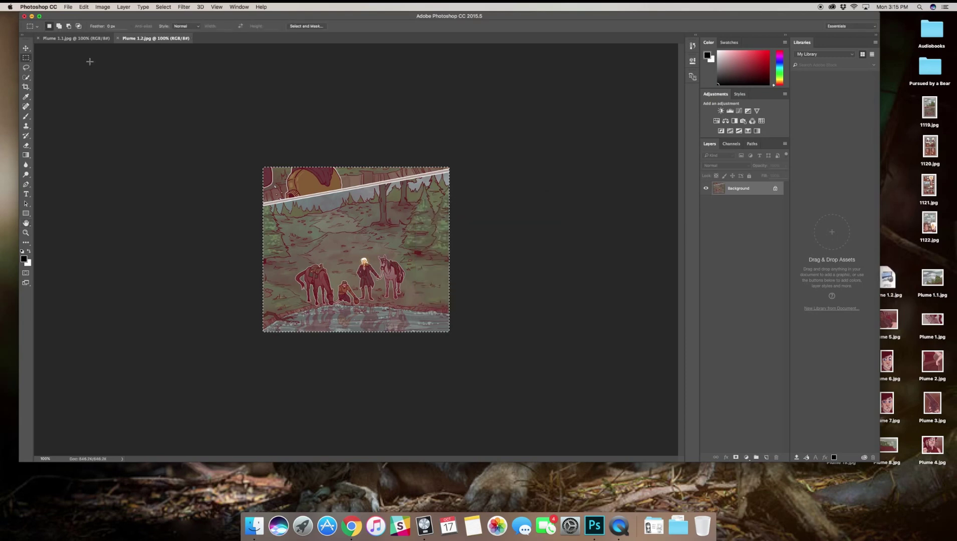
# Open 1120.jpg and crop it to the first panel, showing the white-haired man from behind
pyautogui.click(68, 6)
pyautogui.moveTo(128, 47)
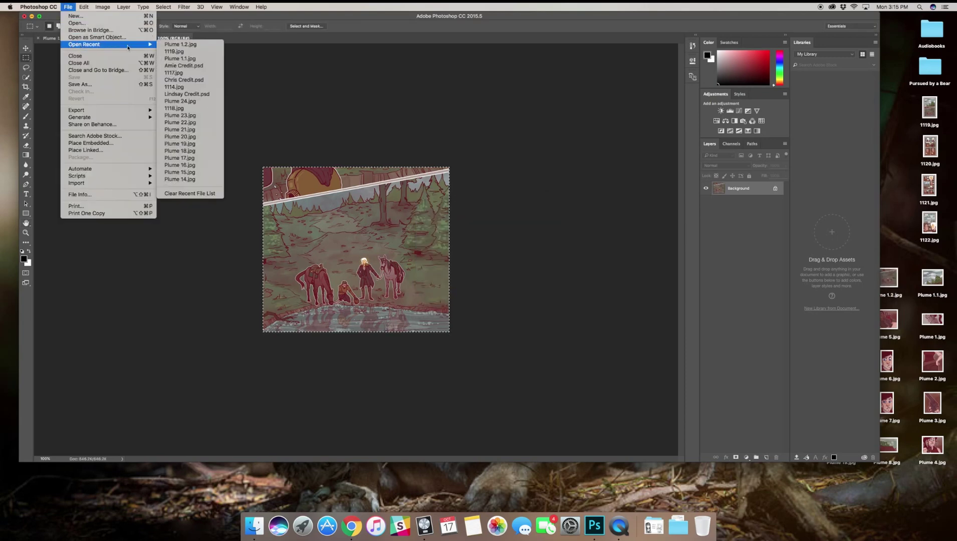
pyautogui.click(166, 51)
pyautogui.moveTo(263, 97); pyautogui.dragTo(350, 170)
pyautogui.click(102, 7)
pyautogui.click(108, 79)
# Save the cropped first panel as Plume 1.3 in JPEG format with the default options
pyautogui.click(68, 6)
pyautogui.click(80, 84)
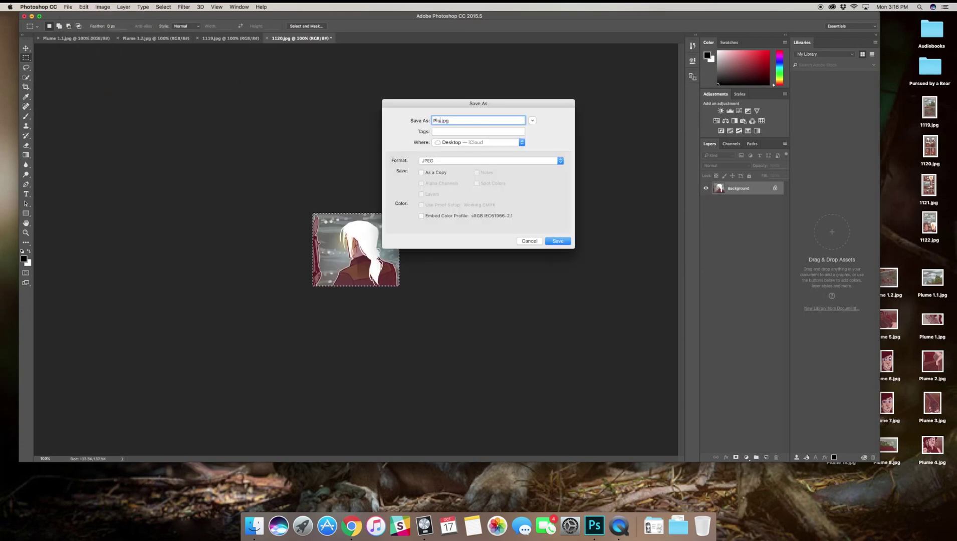
pyautogui.write('Plume 1.3')
pyautogui.press('Return')
pyautogui.press('Return')
# Bring back the full page 1120.jpg and crop it to the second panel, with the white-haired man facing forward
pyautogui.click(68, 7)
pyautogui.moveTo(142, 48)
pyautogui.click(174, 51)
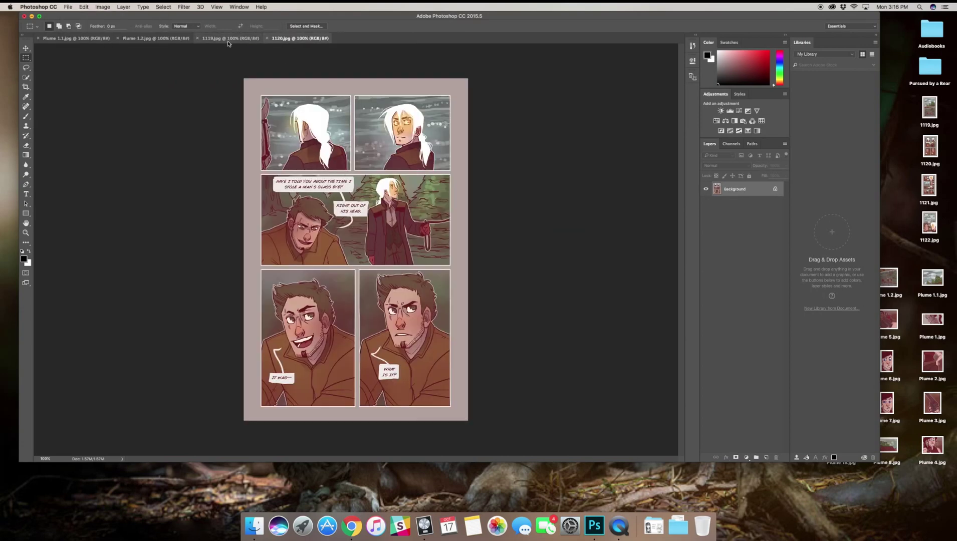
pyautogui.moveTo(356, 96); pyautogui.dragTo(449, 170)
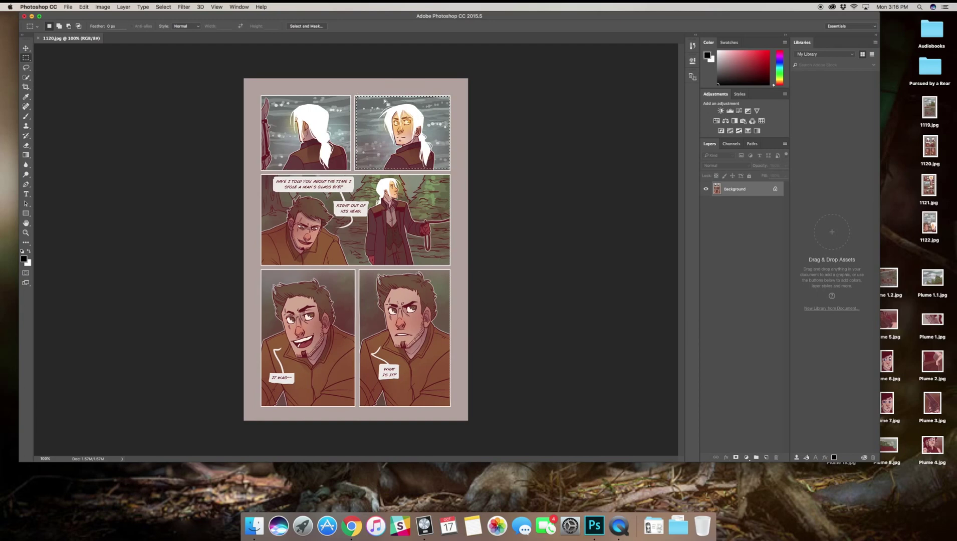
pyautogui.click(102, 6)
pyautogui.click(107, 79)
# Save the cropped second panel as Plume 1.4.jpg with the default JPEG options
pyautogui.click(68, 6)
pyautogui.click(80, 85)
pyautogui.write('Plume 1.4')
pyautogui.press('Return')
pyautogui.press('Return')
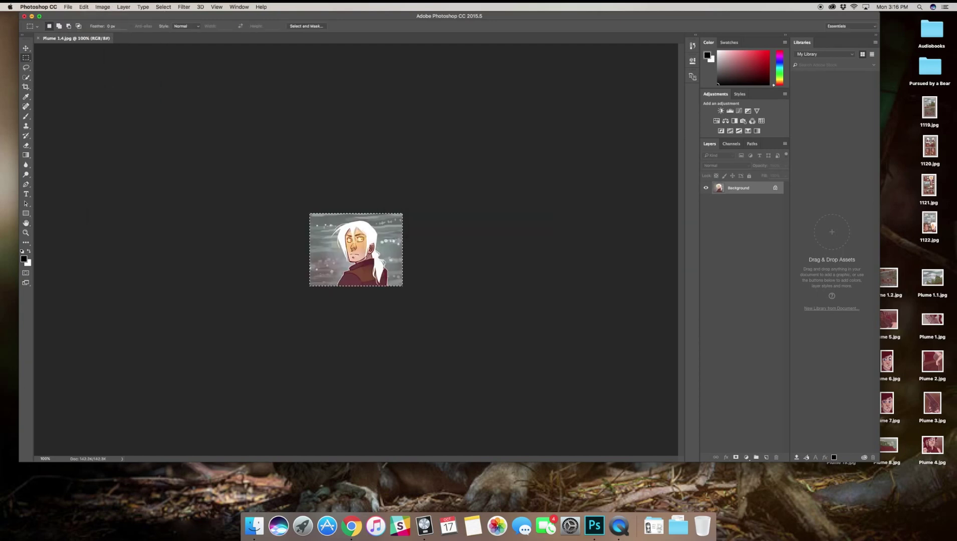
# Reopen 1120.jpg and crop it to the brown-haired man in the middle panel, leaving out the speech bubbles
pyautogui.click(67, 7)
pyautogui.moveTo(140, 45)
pyautogui.click(173, 101)
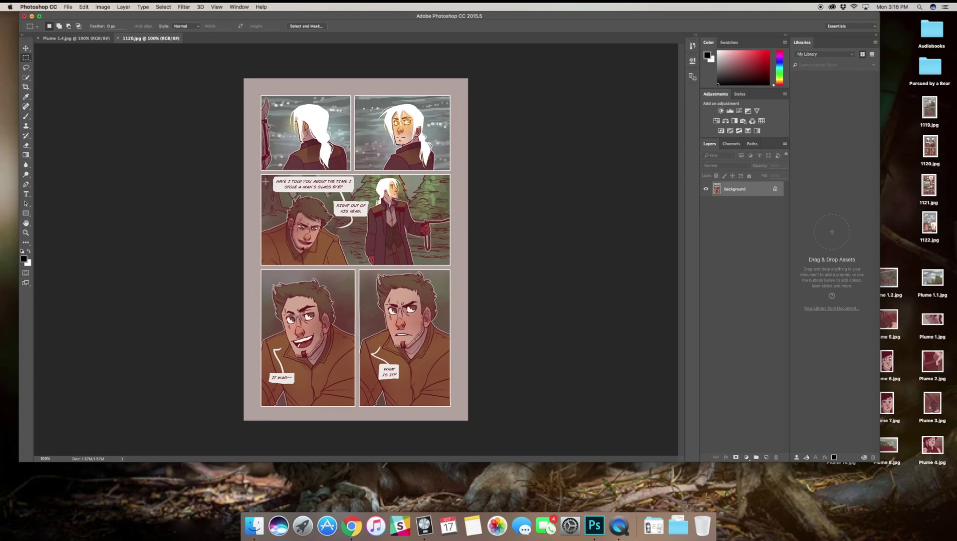
pyautogui.moveTo(263, 196); pyautogui.dragTo(334, 264)
pyautogui.click(103, 7)
pyautogui.click(114, 86)
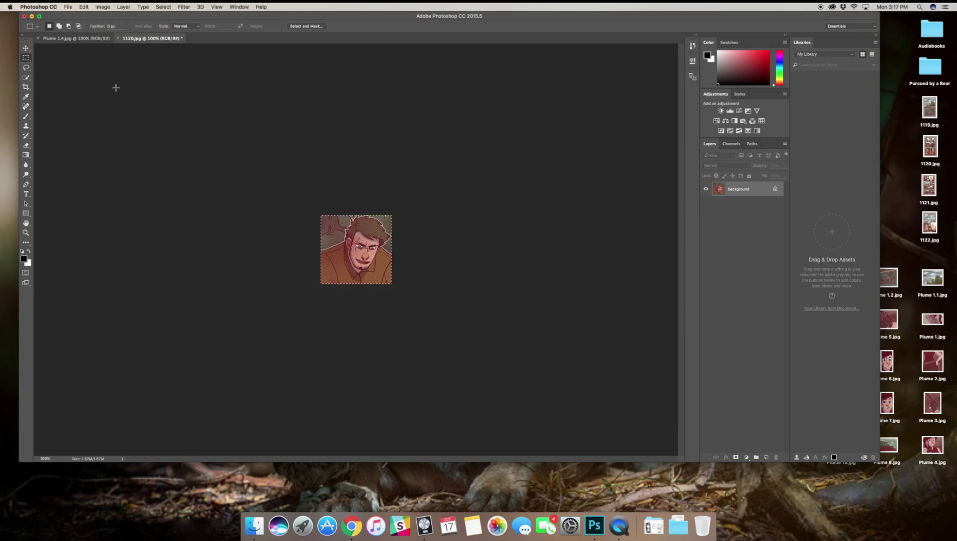
# Save the cropped portrait of the brown-haired man as Plume 1.5.jpg
pyautogui.moveTo(333, 251); pyautogui.dragTo(337, 252)
pyautogui.press('z')
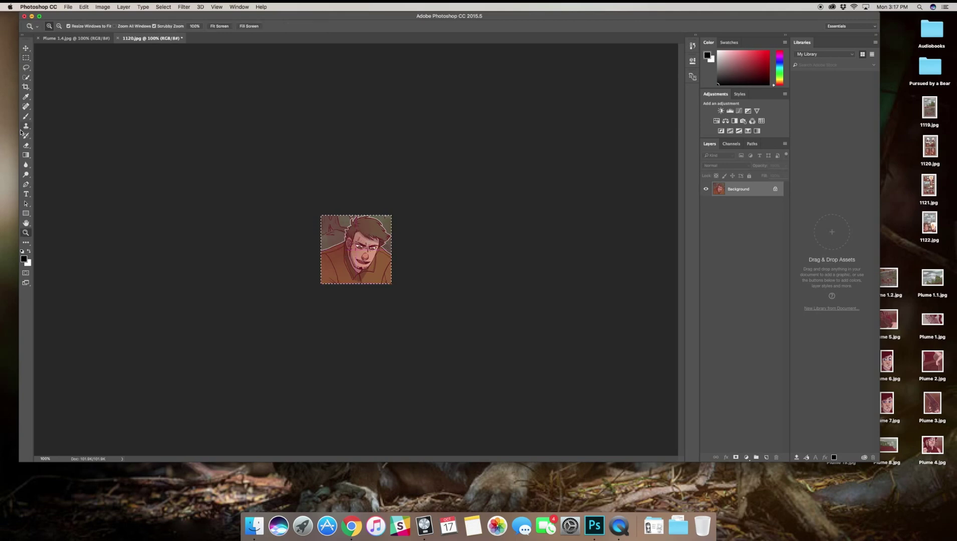
pyautogui.click(68, 6)
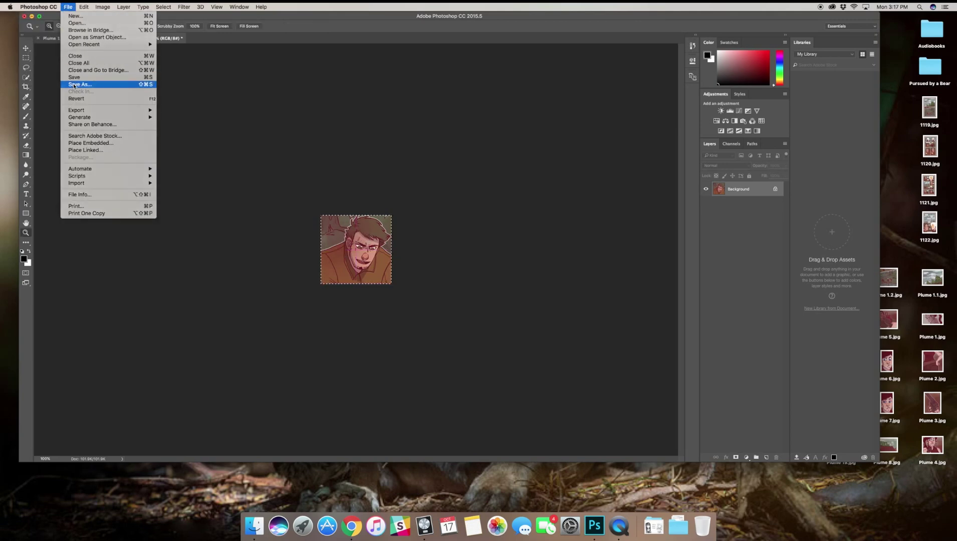
pyautogui.click(74, 84)
pyautogui.write('Plume 1.5.jpg')
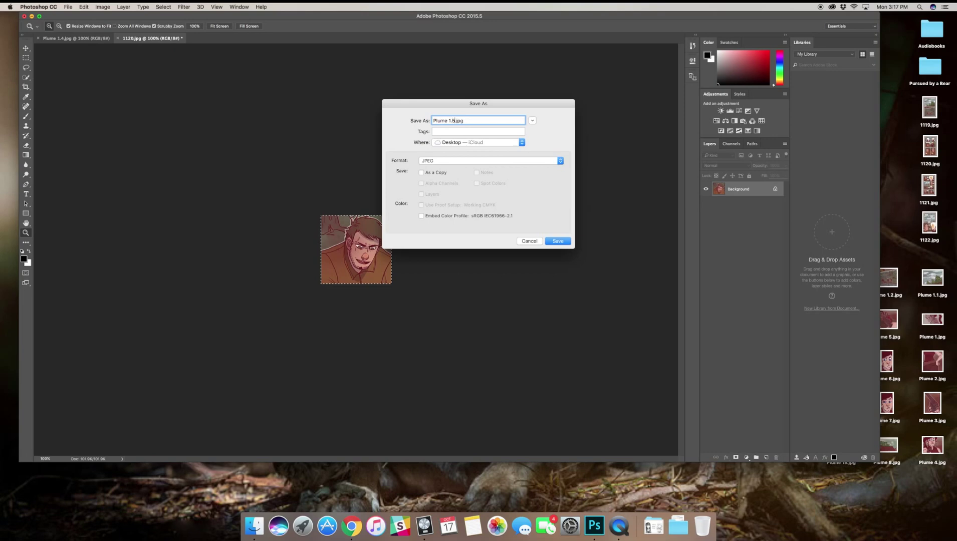
pyautogui.press('Return')
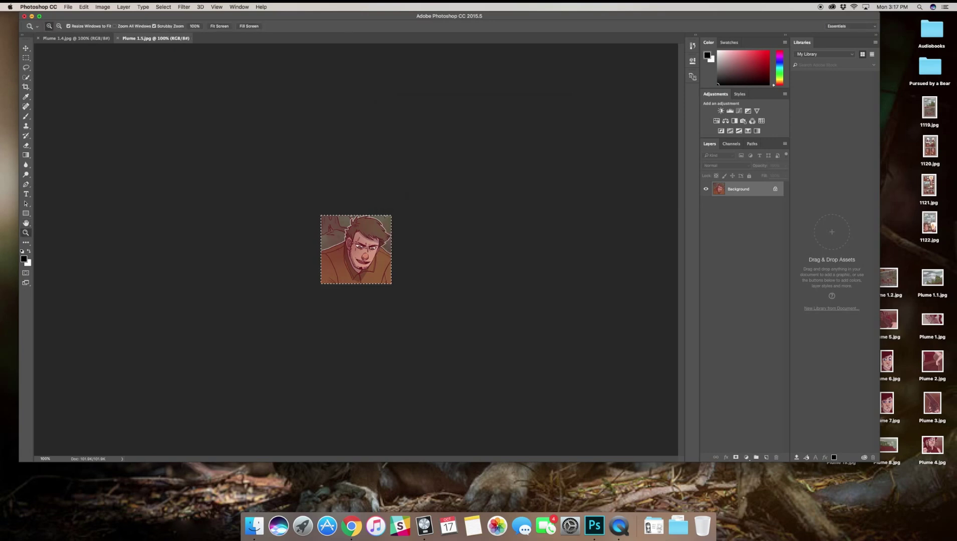
# Close Plume 1.4.jpg and reopen the original page 1120.jpg
pyautogui.click(38, 39)
pyautogui.click(67, 6)
pyautogui.moveTo(95, 41)
pyautogui.click(168, 56)
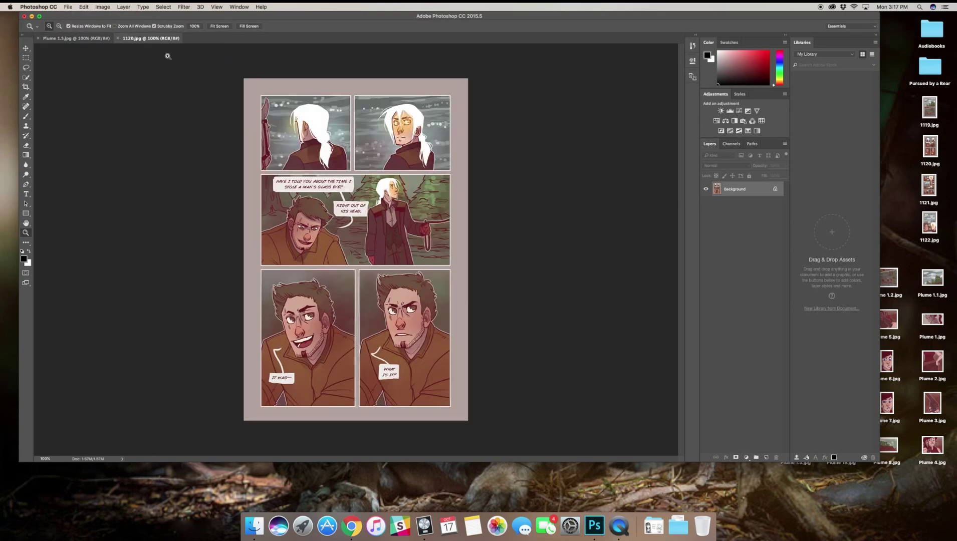
# Select the standing white-haired man in the middle panel with the Rectangular Marquee and crop the page to him
pyautogui.click(26, 58)
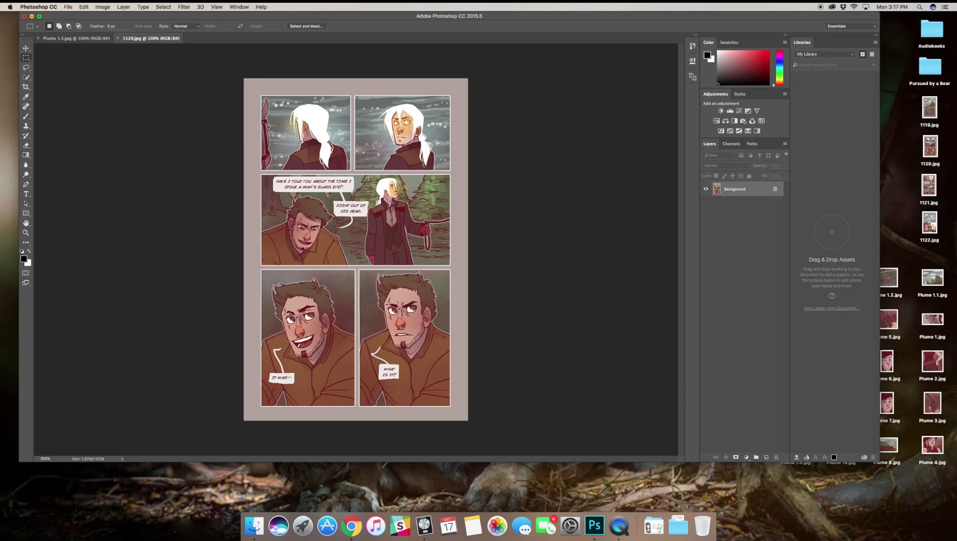
pyautogui.moveTo(368, 177); pyautogui.dragTo(448, 264)
pyautogui.moveTo(369, 175); pyautogui.dragTo(450, 264)
pyautogui.click(102, 7)
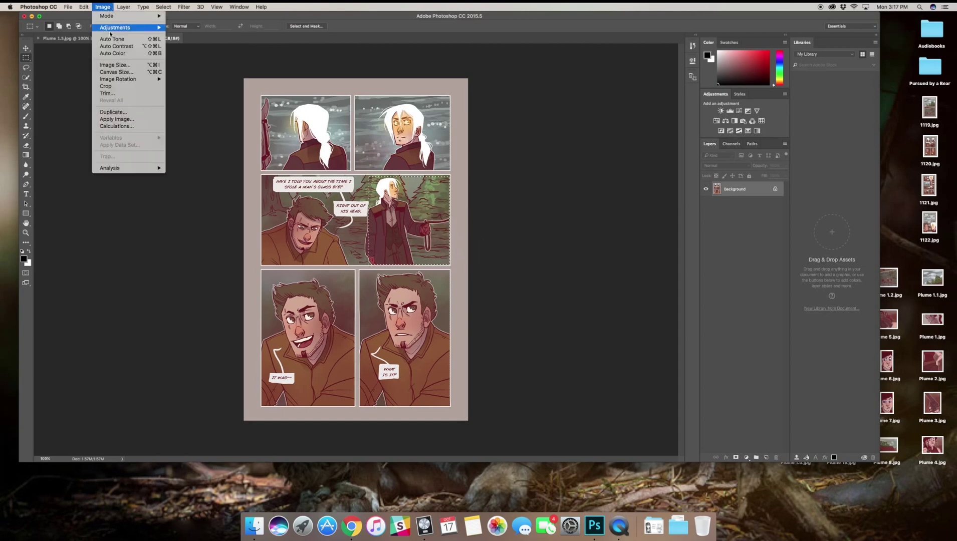
pyautogui.click(117, 89)
# Save the crop of the standing white-haired man as Plume 1.6.jpg with the default JPEG options
pyautogui.click(67, 7)
pyautogui.click(92, 88)
pyautogui.write('Pl')
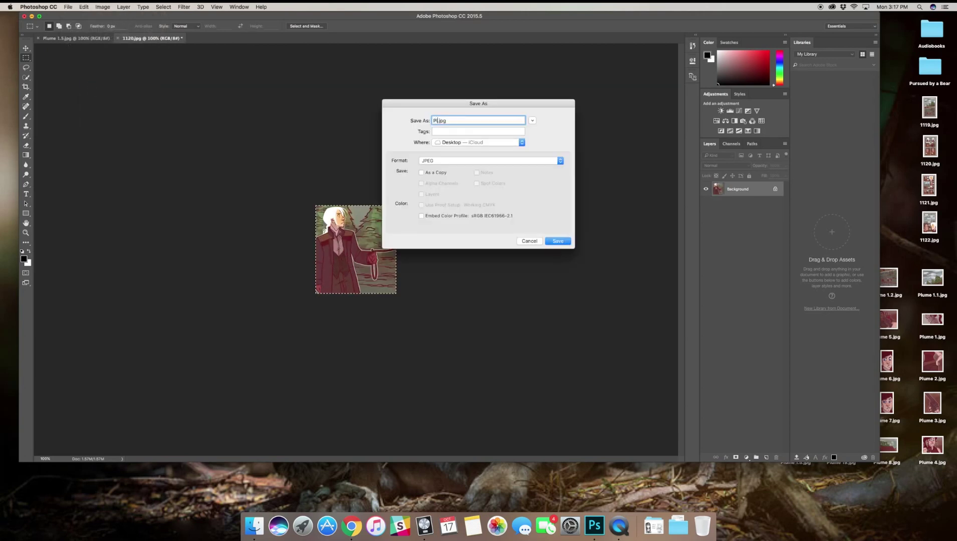
pyautogui.write('ume 1.6')
pyautogui.press('Return')
pyautogui.press('Return')
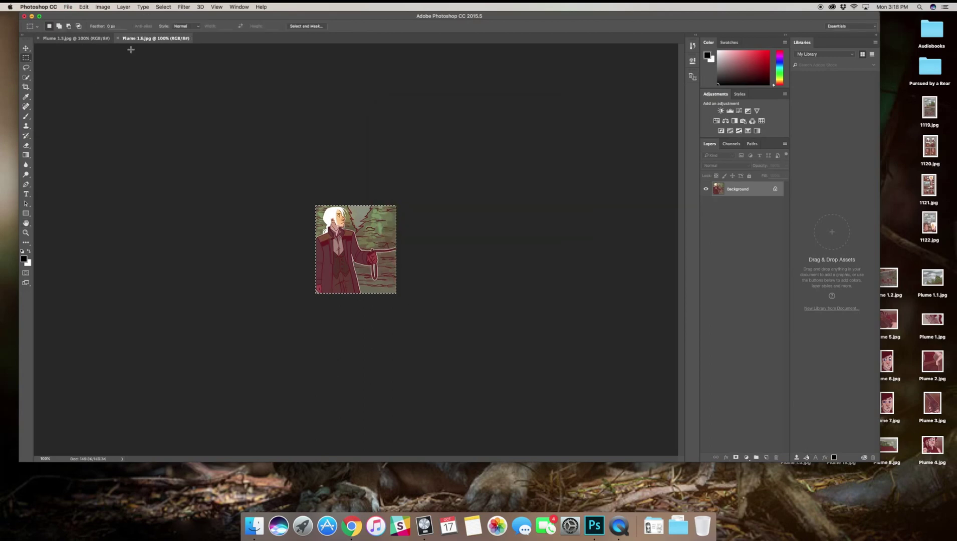
# Close Plume 1.5.jpg and load the full page 1120.jpg again
pyautogui.click(37, 38)
pyautogui.click(69, 7)
pyautogui.moveTo(90, 42)
pyautogui.click(163, 53)
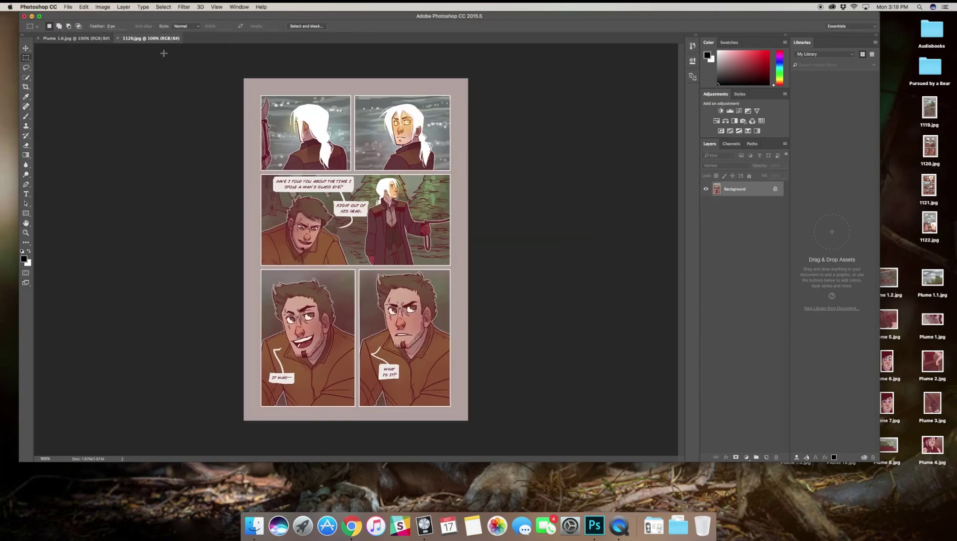
# Crop the page to the lower panel of the laughing man with the "IT WAS--" speech bubble
pyautogui.moveTo(263, 271); pyautogui.dragTo(354, 405)
pyautogui.click(102, 6)
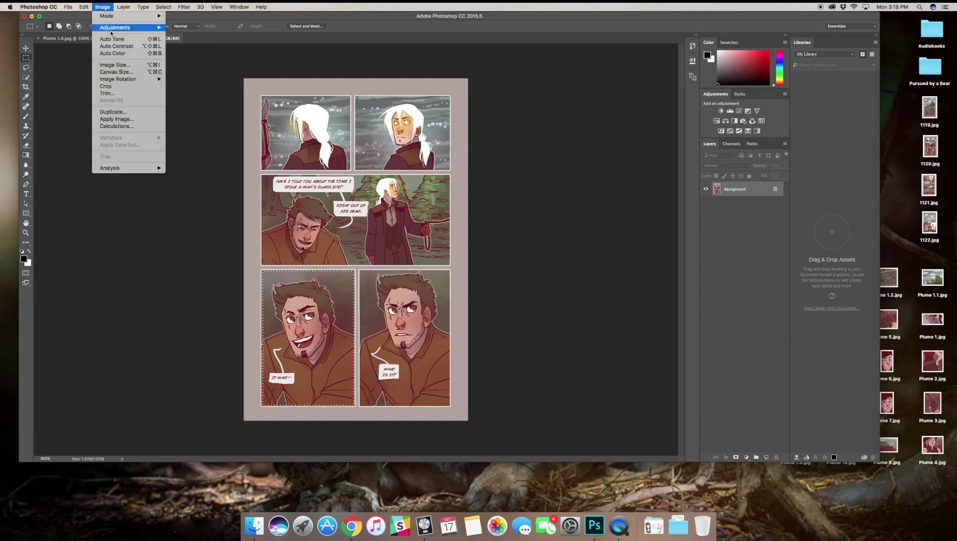
pyautogui.click(111, 88)
# Use the Clone Stamp at 200% zoom to paint out the "IT WAS--" speech bubble and its tail over the brown jacket
pyautogui.press('z')
pyautogui.press('super+equal')
pyautogui.click(26, 126)
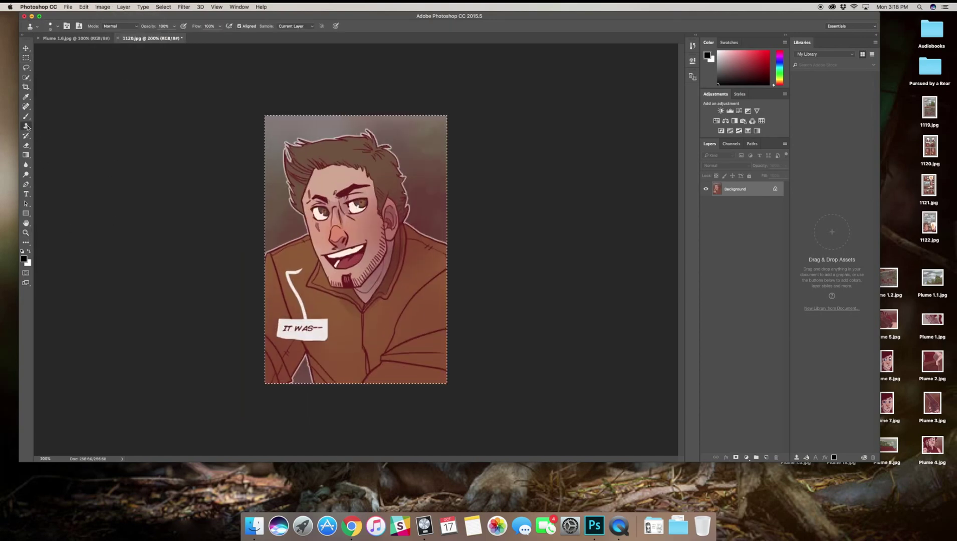
pyautogui.keyDown('alt'); pyautogui.click(336, 350); pyautogui.keyUp('alt')
pyautogui.moveTo(327, 319)
pyautogui.mouseDown()
pyautogui.moveTo(324, 353)
pyautogui.moveTo(318, 326)
pyautogui.mouseUp()
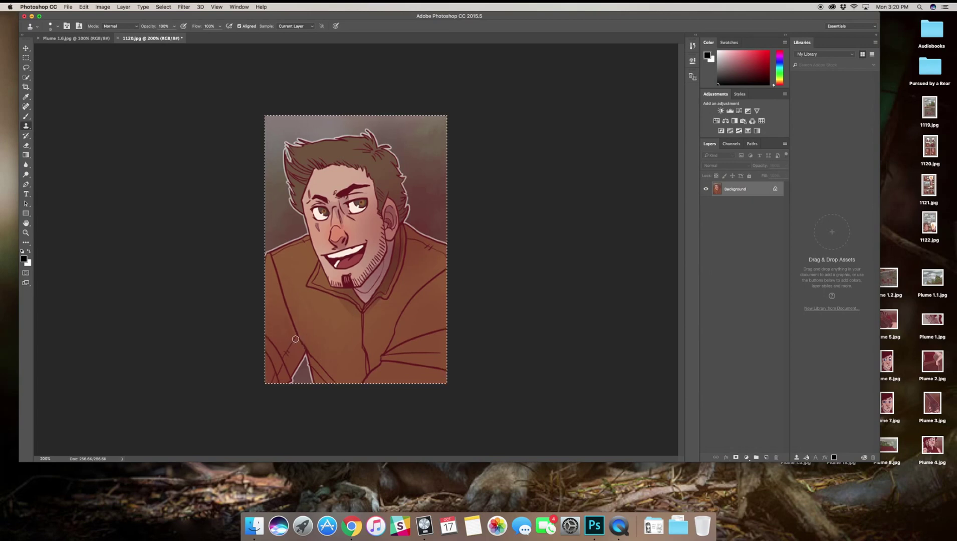
# Save the retouched panel of the laughing man as Plume 1.7.jpg on the Desktop
pyautogui.click(62, 7)
pyautogui.click(86, 89)
pyautogui.write('Plume ')
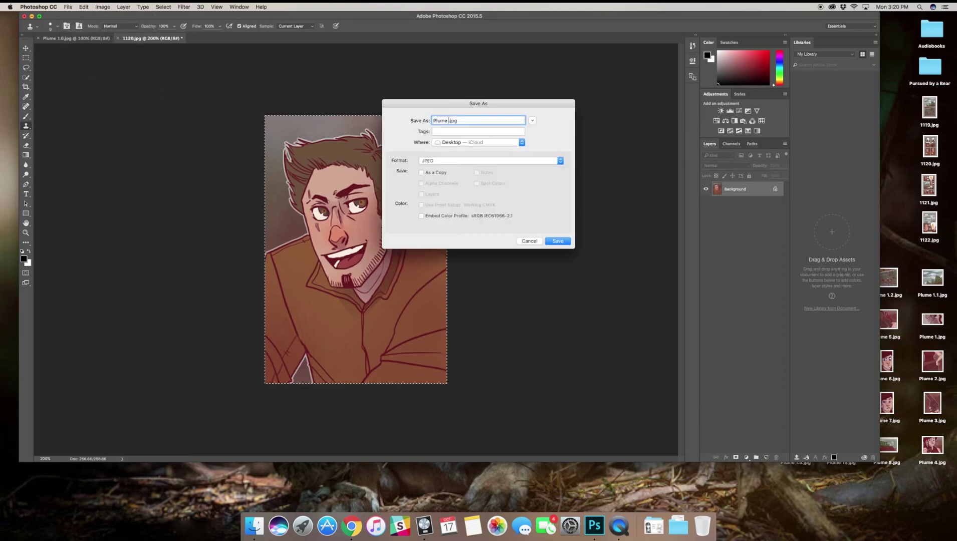
pyautogui.write('1.7')
pyautogui.press('Return')
# Close Plume 1.6.jpg and reopen the full page 1120.jpg
pyautogui.click(38, 38)
pyautogui.click(67, 7)
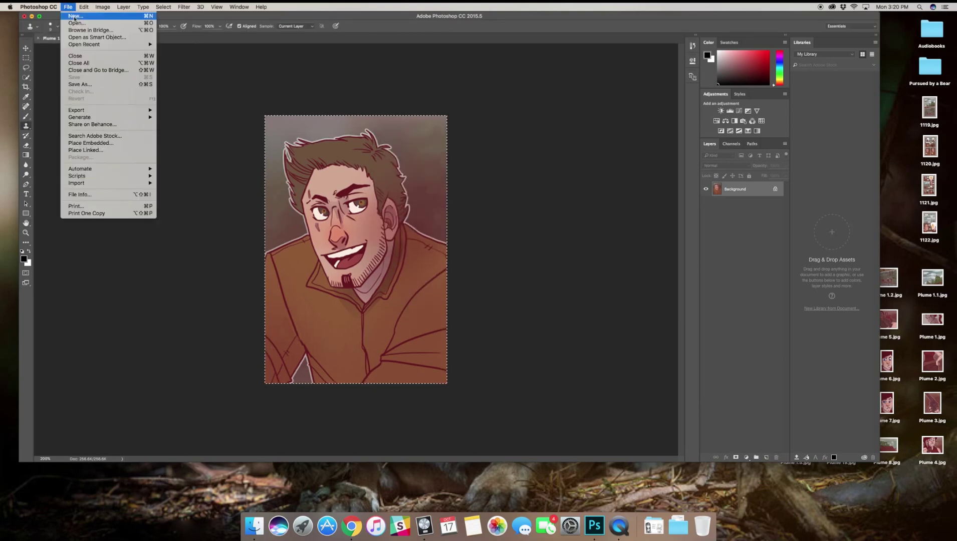
pyautogui.moveTo(83, 44)
pyautogui.click(164, 54)
# Crop the page to the frowning man's head and shoulders in the "WHAT IS IT?" panel using the Rectangular Marquee
pyautogui.press('m')
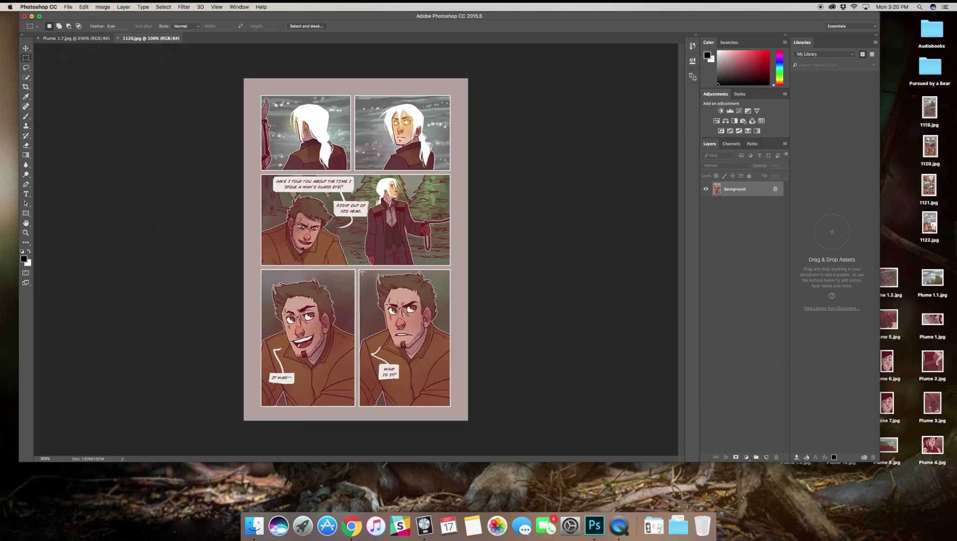
pyautogui.moveTo(361, 272); pyautogui.dragTo(428, 331)
pyautogui.click(103, 7)
pyautogui.click(125, 84)
# Paint out the white bubble tail and the cut-off speech bubble on the frowning man's jacket with the Clone Stamp
pyautogui.press('z')
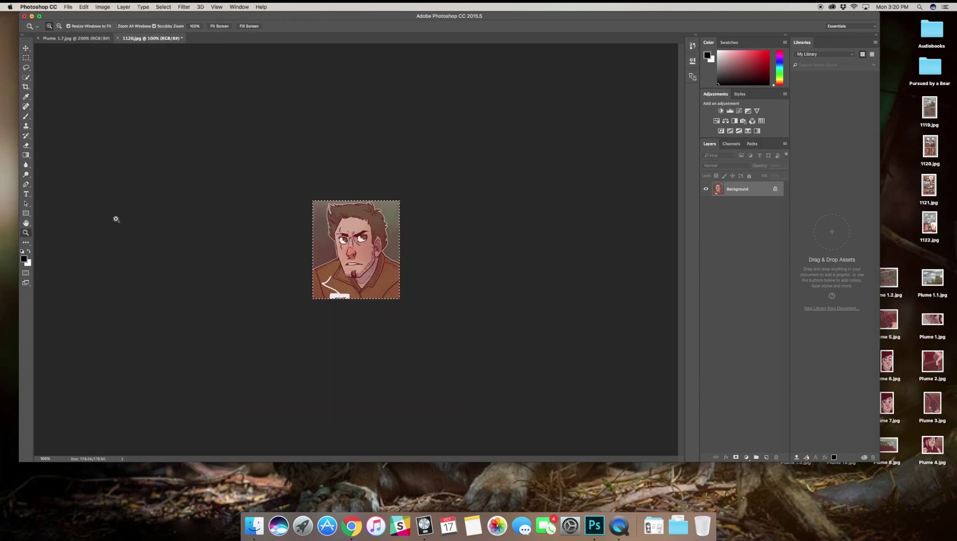
pyautogui.click(116, 219)
pyautogui.click(26, 126)
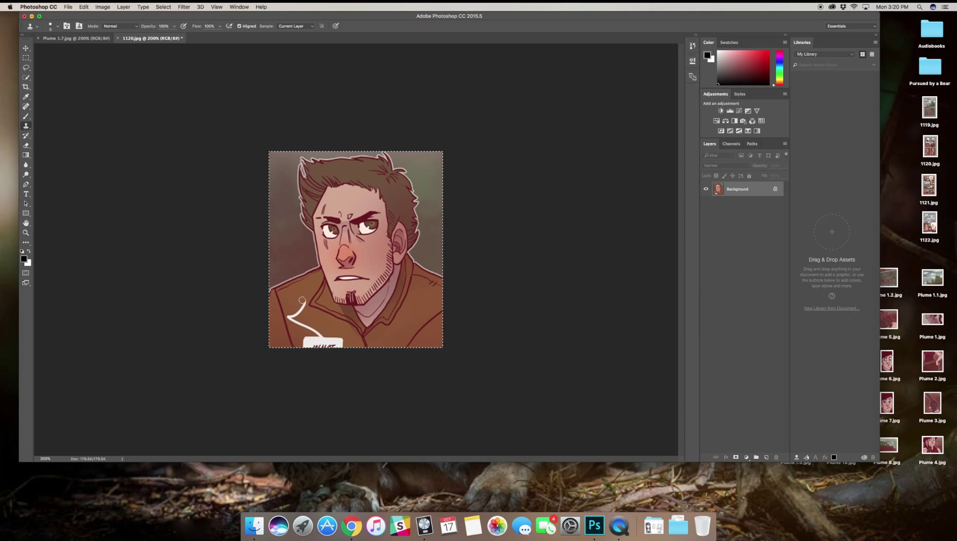
pyautogui.moveTo(301, 300)
pyautogui.mouseDown()
pyautogui.moveTo(287, 313)
pyautogui.moveTo(322, 332)
pyautogui.moveTo(313, 337)
pyautogui.moveTo(336, 338)
pyautogui.moveTo(304, 345)
pyautogui.moveTo(341, 345)
pyautogui.mouseUp()
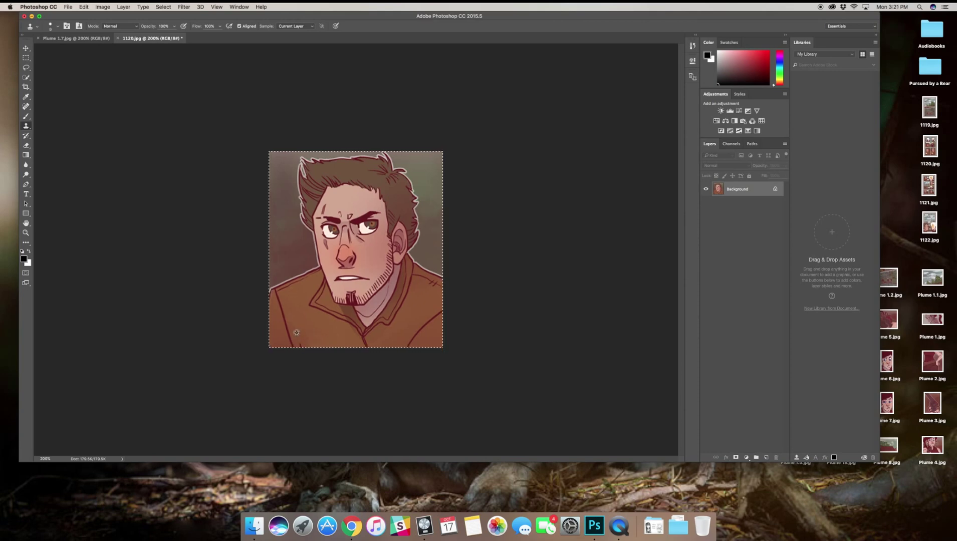
# Save the frowning man crop as Plume 1.8.jpg with the default JPEG options
pyautogui.click(68, 7)
pyautogui.click(84, 85)
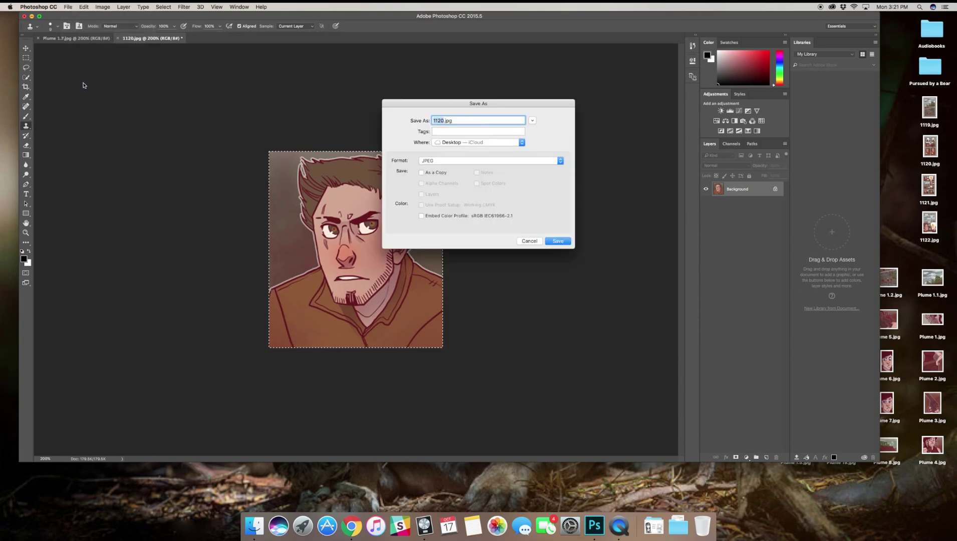
pyautogui.write('Plume 1.8')
pyautogui.press('Return')
pyautogui.press('Return')
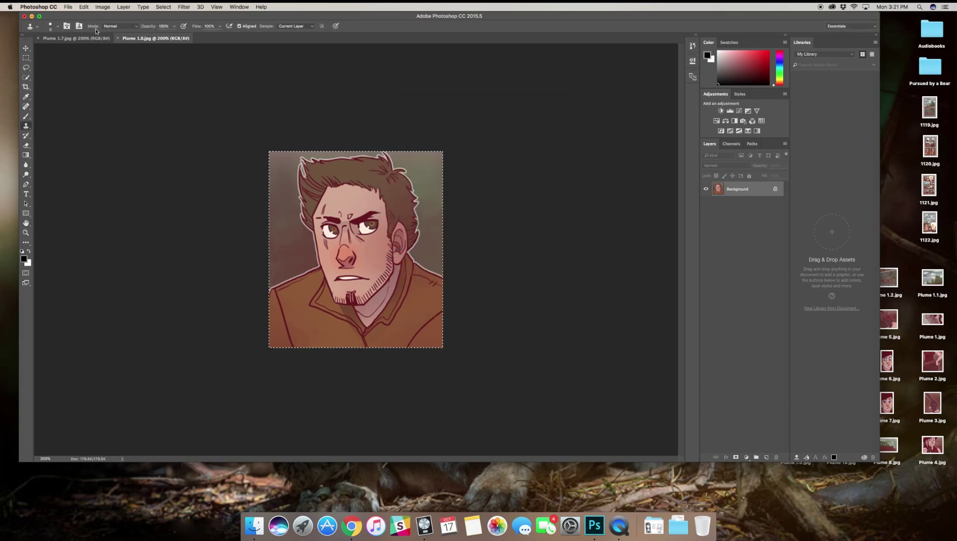
# Close Plume 1.7.jpg and open the page 1121.jpg from the Desktop
pyautogui.click(39, 38)
pyautogui.click(68, 6)
pyautogui.click(82, 34)
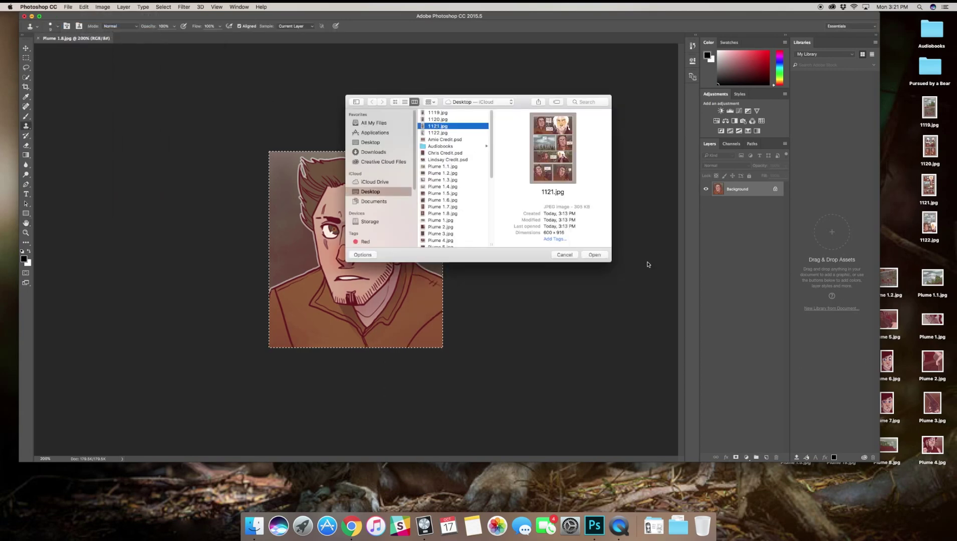
pyautogui.click(593, 254)
# Select the whole first panel with both men using the Rectangular Marquee and crop the page to it
pyautogui.press('m')
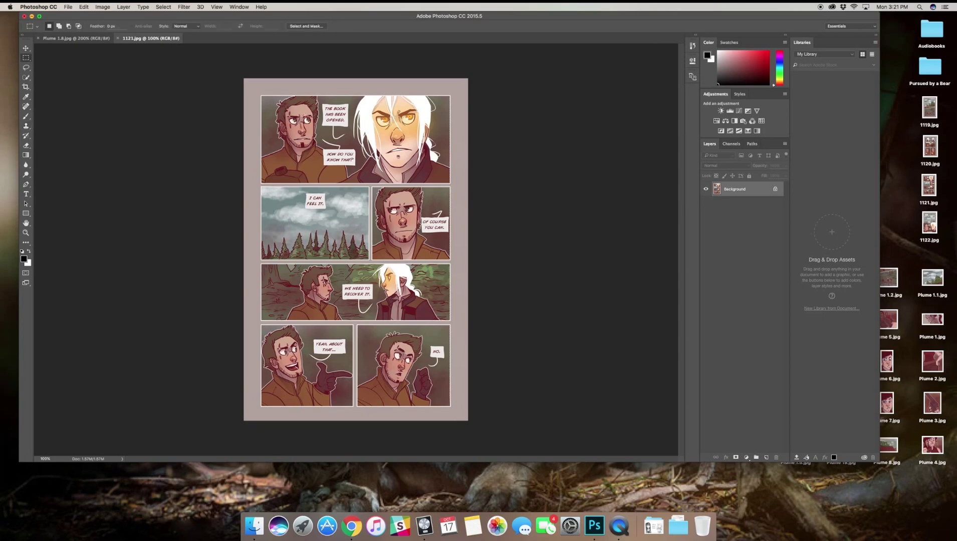
pyautogui.moveTo(264, 97); pyautogui.dragTo(449, 183)
pyautogui.click(103, 7)
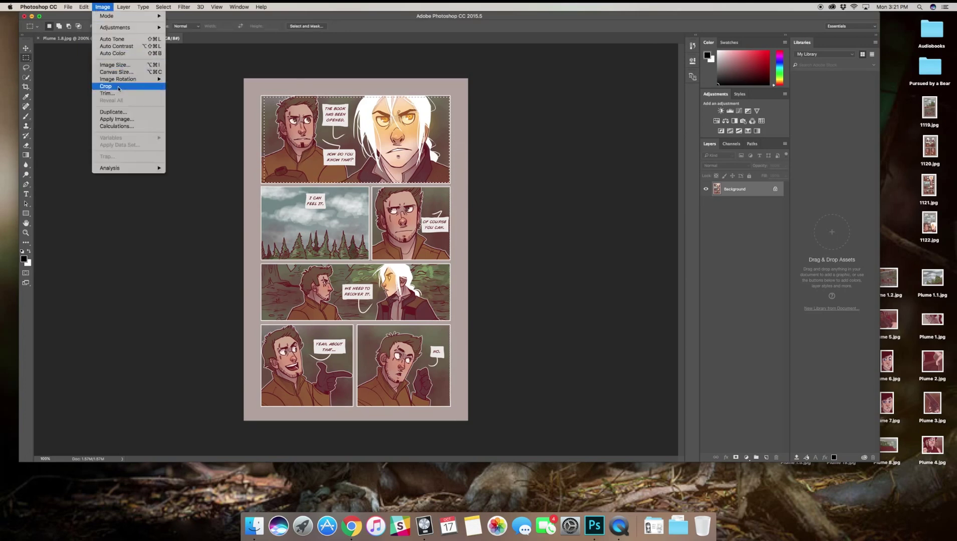
pyautogui.click(108, 88)
# Clone Stamp out both speech bubbles between the brown-haired and white-haired men, rebuilding the background and jacket outline
pyautogui.press('z')
pyautogui.click(75, 159)
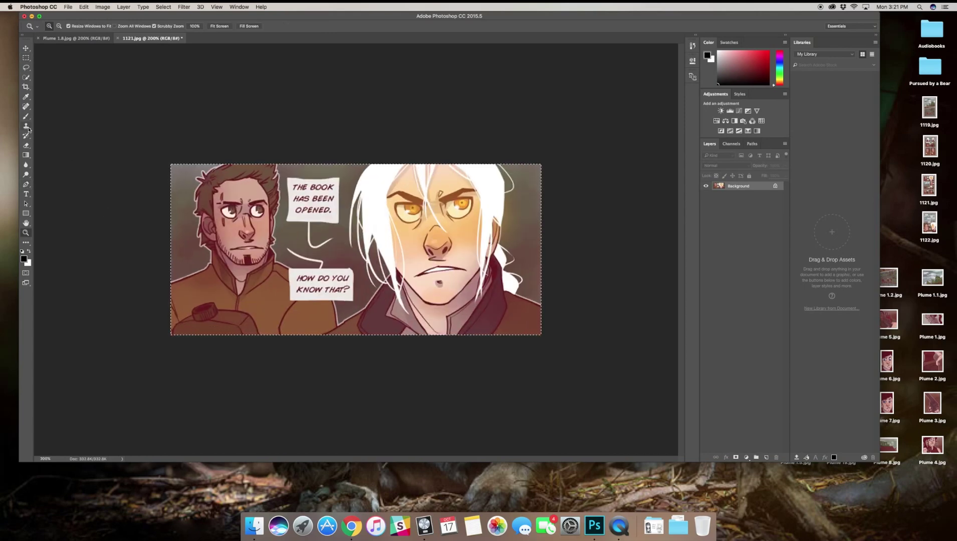
pyautogui.press('s')
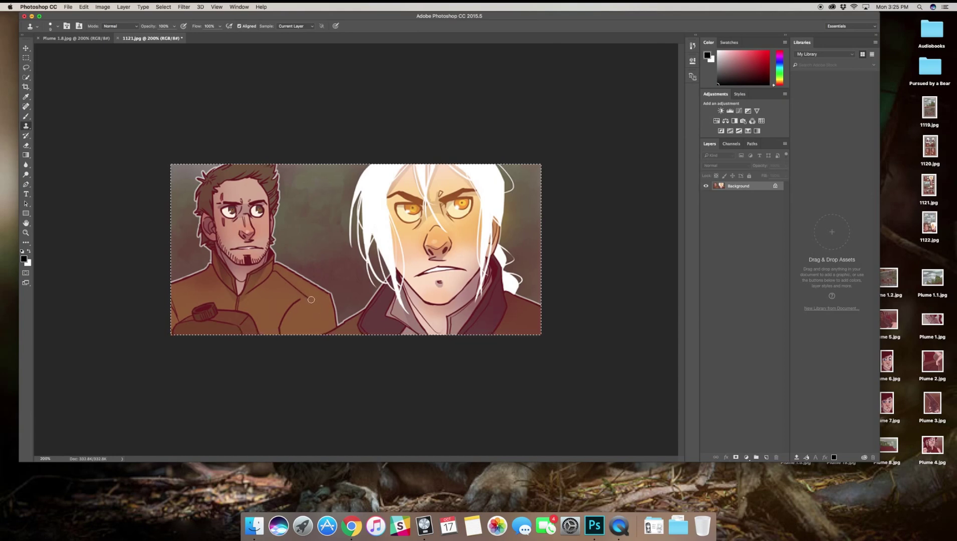
# Save the retouched two-man panel as Plume 1.9.jpg in JPEG format
pyautogui.click(68, 7)
pyautogui.click(79, 86)
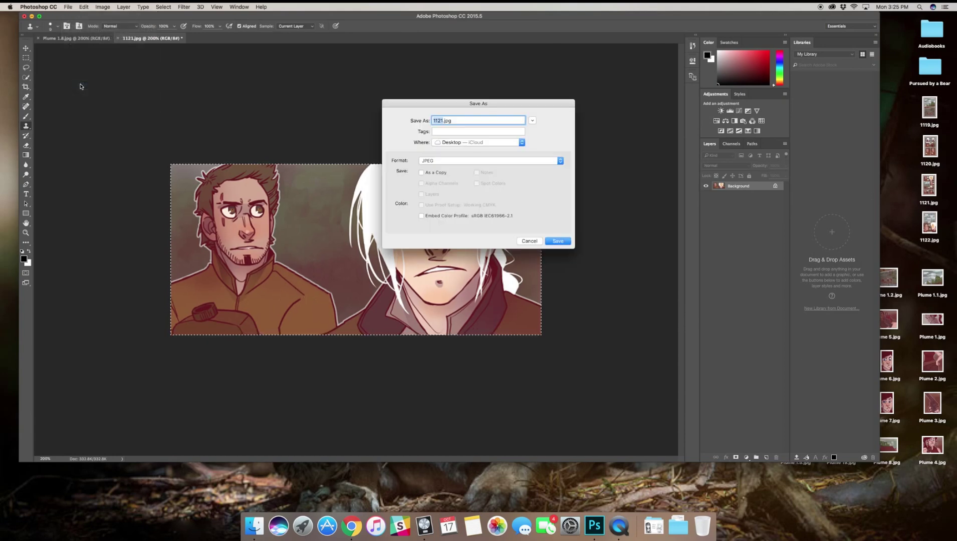
pyautogui.write('Plume 1.9')
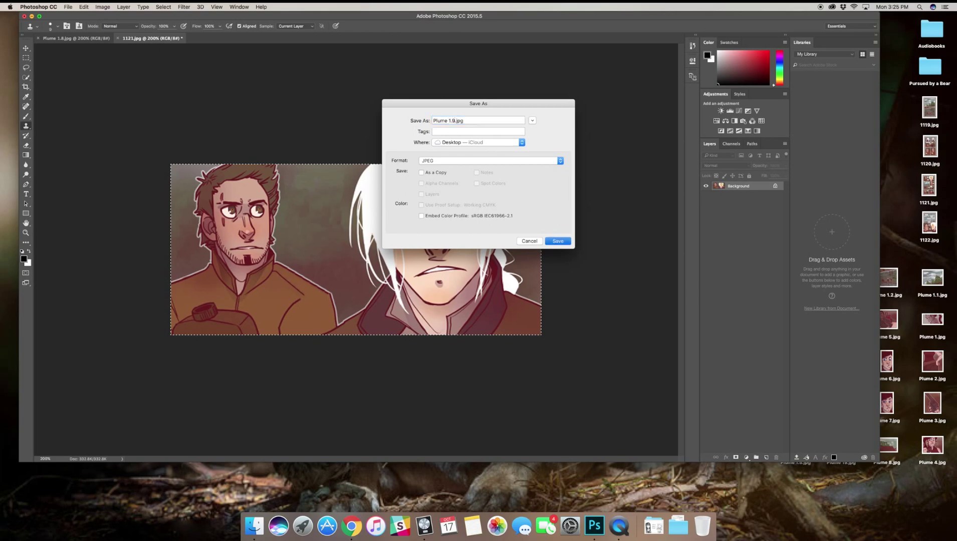
pyautogui.press('Return')
# Reopen the full page 1121.jpg and close Plume 1.9.jpg
pyautogui.click(68, 6)
pyautogui.moveTo(112, 45)
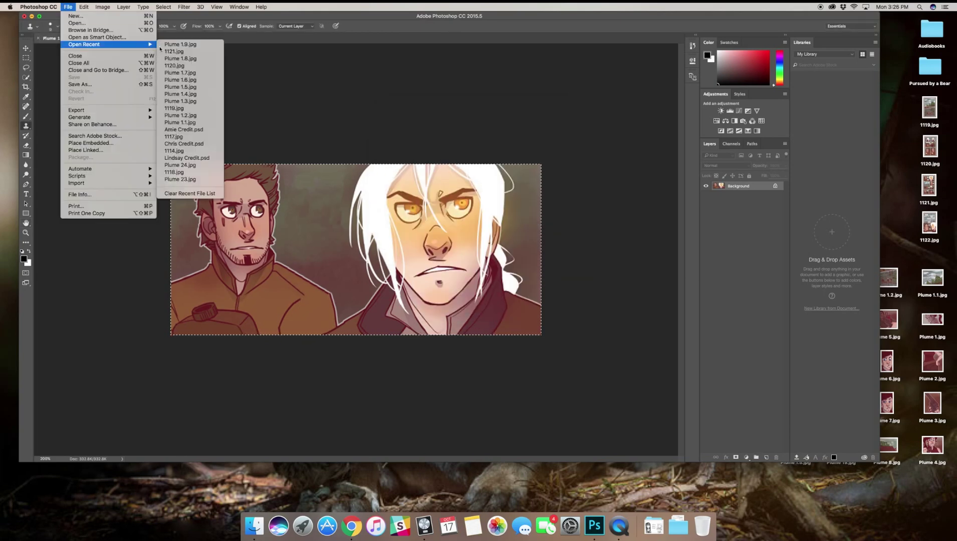
pyautogui.click(180, 52)
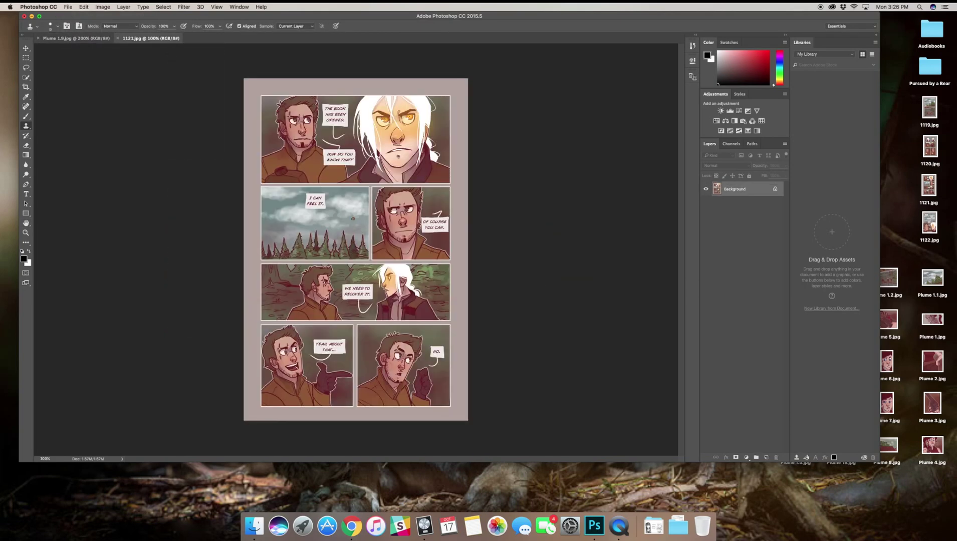
pyautogui.hotkey('ctrl', 'Tab')
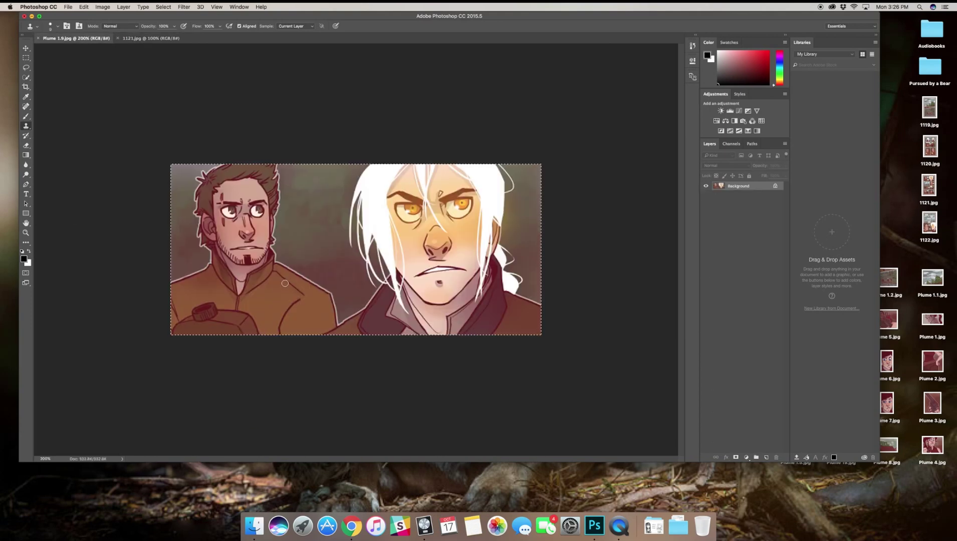
pyautogui.click(295, 285)
pyautogui.press('super+w')
pyautogui.press('super+d')
# Crop the cloudy forest panel to the area below its speech bubble and save it as Plume 1.10.jpg
pyautogui.press('m')
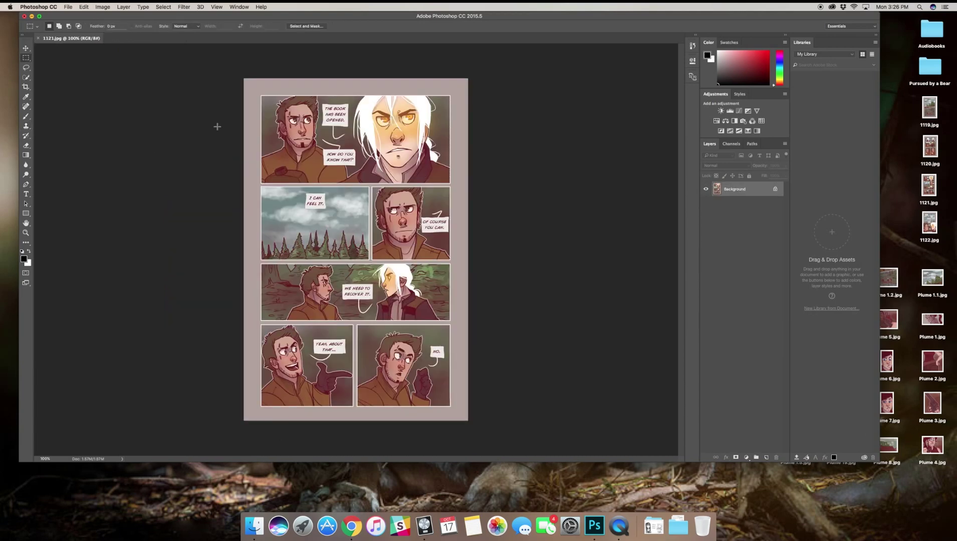
pyautogui.moveTo(263, 210); pyautogui.dragTo(367, 259)
pyautogui.press('super+shift+s')
pyautogui.write('Plume 1.10')
pyautogui.press('Return')
pyautogui.press('Return')
# Crop page 1121.jpg to the man in the "OF COURSE YOU CAN." panel, leaving out the speech bubble
pyautogui.moveTo(374, 188); pyautogui.dragTo(420, 259)
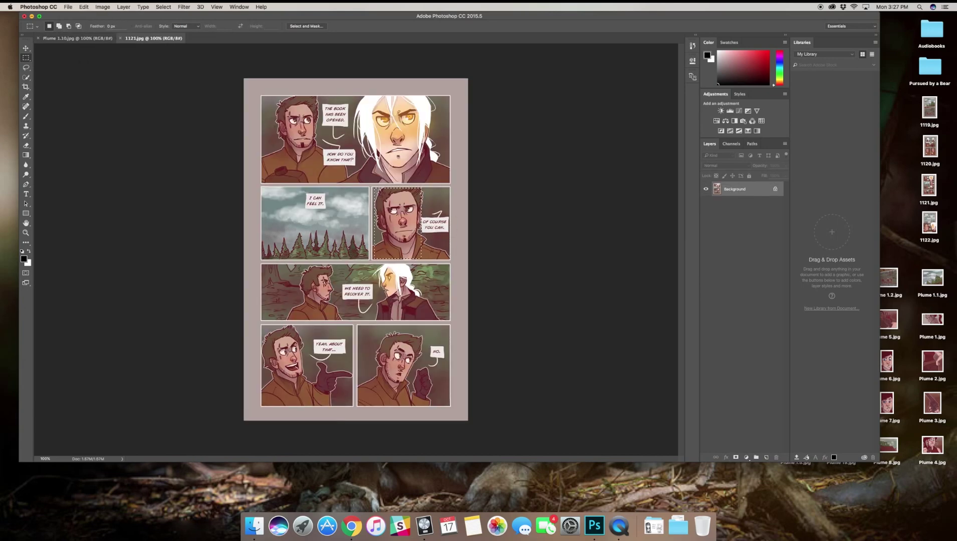
pyautogui.click(102, 7)
pyautogui.click(116, 86)
# Save the crop of the man from the "OF COURSE YOU CAN." panel as Plume 1.11.jpg with the default JPEG options
pyautogui.press('super+shift+s')
pyautogui.write('Plume 1.11')
pyautogui.press('Return')
pyautogui.press('Return')
# Crop page 1121.jpg to the wide forest panel with the "WE NEED TO RECOVER IT." speech bubble
pyautogui.moveTo(263, 264); pyautogui.dragTo(449, 320)
pyautogui.click(103, 7)
pyautogui.click(116, 89)
# Clone Stamp forest background over the "WE NEED TO RECOVER IT." speech bubble and its tail
pyautogui.press('super+plus')
pyautogui.press('s')
pyautogui.keyDown('alt'); pyautogui.click(399, 246); pyautogui.keyUp('alt')
pyautogui.moveTo(389, 233)
pyautogui.mouseDown()
pyautogui.moveTo(388, 253)
pyautogui.moveTo(370, 243)
pyautogui.moveTo(380, 263)
pyautogui.moveTo(346, 244)
pyautogui.moveTo(333, 261)
pyautogui.moveTo(330, 236)
pyautogui.moveTo(373, 258)
pyautogui.moveTo(374, 250)
pyautogui.moveTo(383, 283)
pyautogui.moveTo(361, 273)
pyautogui.mouseUp()
# Reopen the full page 1121.jpg from the recent files
pyautogui.click(67, 6)
pyautogui.moveTo(100, 44)
pyautogui.click(171, 53)
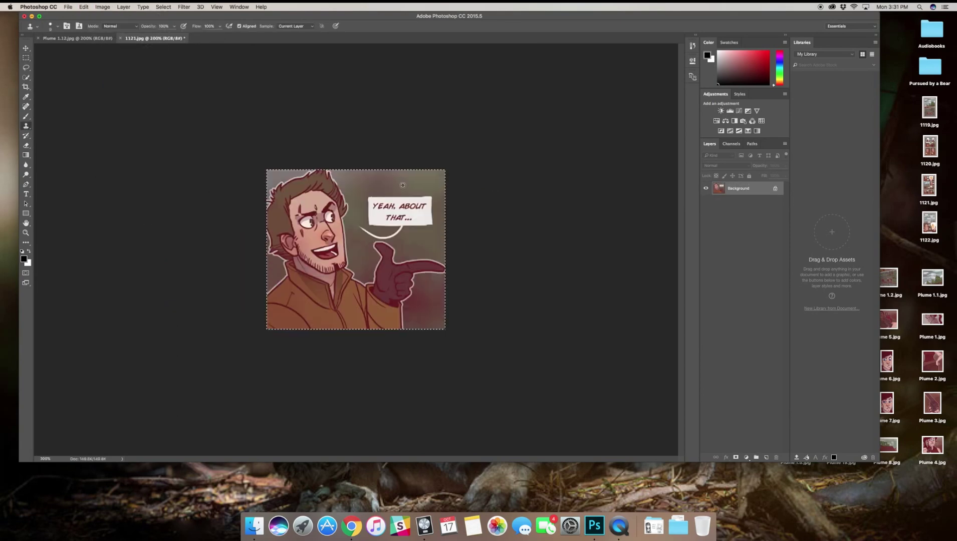
# Clone Stamp out the "YEAH, ABOUT THAT..." speech bubble and save the pointing man's panel as Plume 1.13.jpg
pyautogui.moveTo(426, 202)
pyautogui.mouseDown()
pyautogui.moveTo(416, 233)
pyautogui.moveTo(387, 222)
pyautogui.moveTo(385, 235)
pyautogui.moveTo(363, 212)
pyautogui.moveTo(379, 224)
pyautogui.moveTo(381, 196)
pyautogui.moveTo(396, 195)
pyautogui.moveTo(409, 229)
pyautogui.moveTo(384, 213)
pyautogui.mouseUp()
pyautogui.press('super+shift+s')
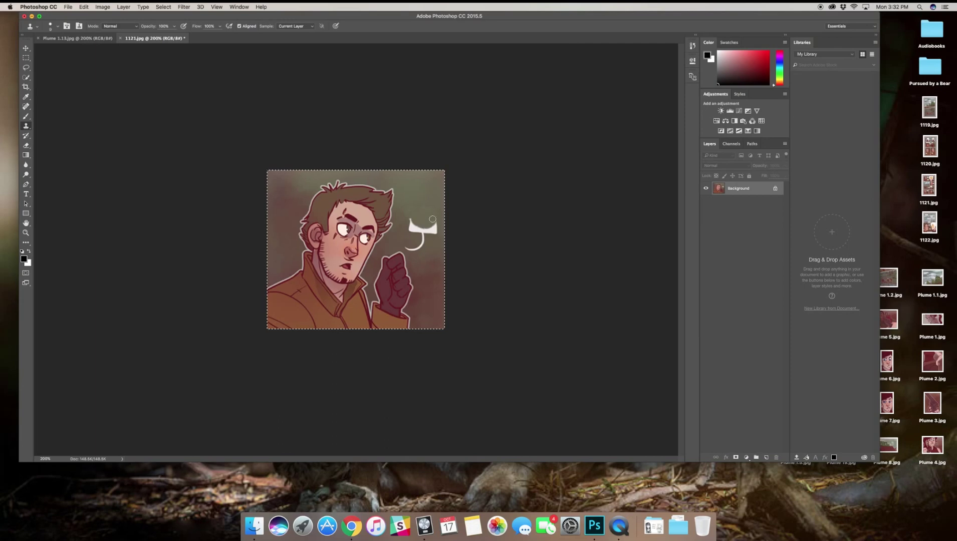
# Clone Stamp background over the white speech bubble remains beside the man with the raised fist
pyautogui.moveTo(423, 213)
pyautogui.mouseDown()
pyautogui.moveTo(417, 234)
pyautogui.moveTo(442, 239)
pyautogui.moveTo(411, 232)
pyautogui.mouseUp()
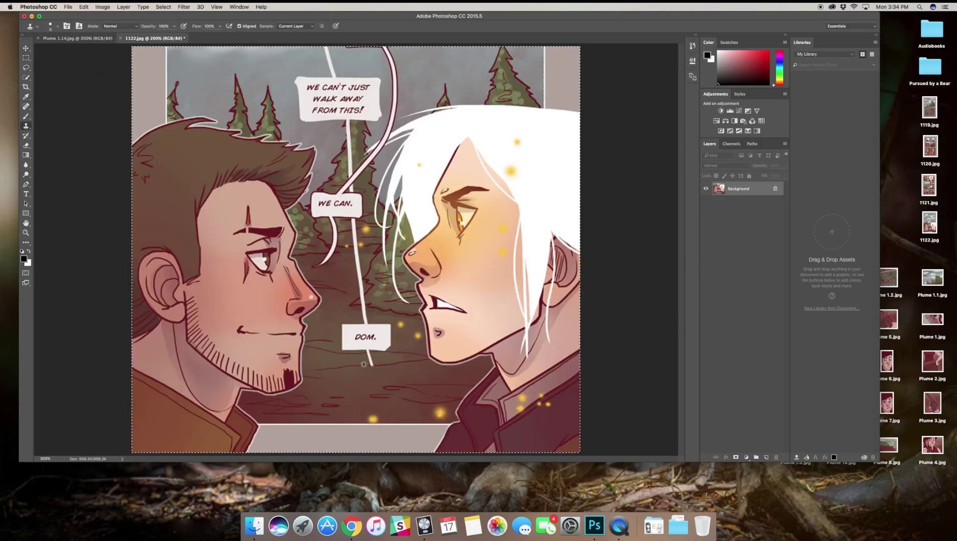
# Clone Stamp out the "DOM.", "WE CAN." and "WE CAN'T JUST WALK AWAY FROM THIS!" bubbles and their tails in the 1122.jpg crop
pyautogui.moveTo(390, 346)
pyautogui.mouseDown()
pyautogui.moveTo(343, 341)
pyautogui.moveTo(367, 353)
pyautogui.moveTo(390, 339)
pyautogui.moveTo(359, 313)
pyautogui.moveTo(344, 324)
pyautogui.moveTo(353, 328)
pyautogui.moveTo(346, 336)
pyautogui.moveTo(369, 335)
pyautogui.moveTo(355, 328)
pyautogui.moveTo(358, 305)
pyautogui.moveTo(371, 298)
pyautogui.moveTo(347, 286)
pyautogui.moveTo(359, 277)
pyautogui.moveTo(354, 251)
pyautogui.moveTo(365, 253)
pyautogui.moveTo(320, 271)
pyautogui.moveTo(329, 264)
pyautogui.moveTo(323, 253)
pyautogui.moveTo(336, 248)
pyautogui.moveTo(338, 197)
pyautogui.moveTo(325, 194)
pyautogui.moveTo(325, 204)
pyautogui.moveTo(340, 213)
pyautogui.moveTo(319, 196)
pyautogui.moveTo(328, 192)
pyautogui.moveTo(323, 214)
pyautogui.moveTo(313, 213)
pyautogui.moveTo(321, 197)
pyautogui.moveTo(307, 192)
pyautogui.moveTo(332, 179)
pyautogui.moveTo(319, 195)
pyautogui.moveTo(325, 207)
pyautogui.moveTo(354, 141)
pyautogui.moveTo(341, 222)
pyautogui.moveTo(354, 239)
pyautogui.moveTo(371, 163)
pyautogui.mouseUp()
pyautogui.moveTo(355, 128)
pyautogui.mouseDown()
pyautogui.moveTo(345, 145)
pyautogui.moveTo(342, 125)
pyautogui.moveTo(348, 137)
pyautogui.mouseUp()
pyautogui.moveTo(394, 73); pyautogui.dragTo(392, 107)
pyautogui.moveTo(330, 65)
pyautogui.mouseDown()
pyautogui.moveTo(296, 90)
pyautogui.moveTo(367, 80)
pyautogui.moveTo(370, 93)
pyautogui.moveTo(304, 100)
pyautogui.moveTo(309, 120)
pyautogui.moveTo(343, 117)
pyautogui.moveTo(361, 92)
pyautogui.moveTo(379, 107)
pyautogui.moveTo(336, 124)
pyautogui.moveTo(348, 111)
pyautogui.moveTo(377, 120)
pyautogui.moveTo(353, 130)
pyautogui.moveTo(347, 119)
pyautogui.moveTo(365, 120)
pyautogui.moveTo(350, 115)
pyautogui.moveTo(366, 94)
pyautogui.moveTo(380, 97)
pyautogui.moveTo(375, 108)
pyautogui.moveTo(348, 79)
pyautogui.mouseUp()
pyautogui.press('super+a')
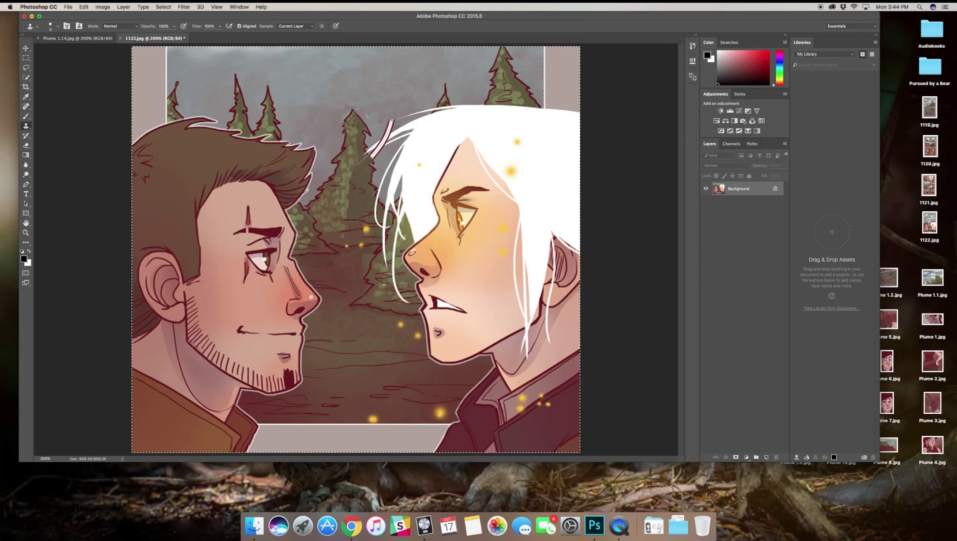
# Clone Stamp over the leftover bubble tail beside the white hair and undo the last stamp strokes
pyautogui.moveTo(391, 118)
pyautogui.mouseDown()
pyautogui.moveTo(373, 123)
pyautogui.moveTo(394, 104)
pyautogui.moveTo(378, 153)
pyautogui.moveTo(382, 128)
pyautogui.mouseUp()
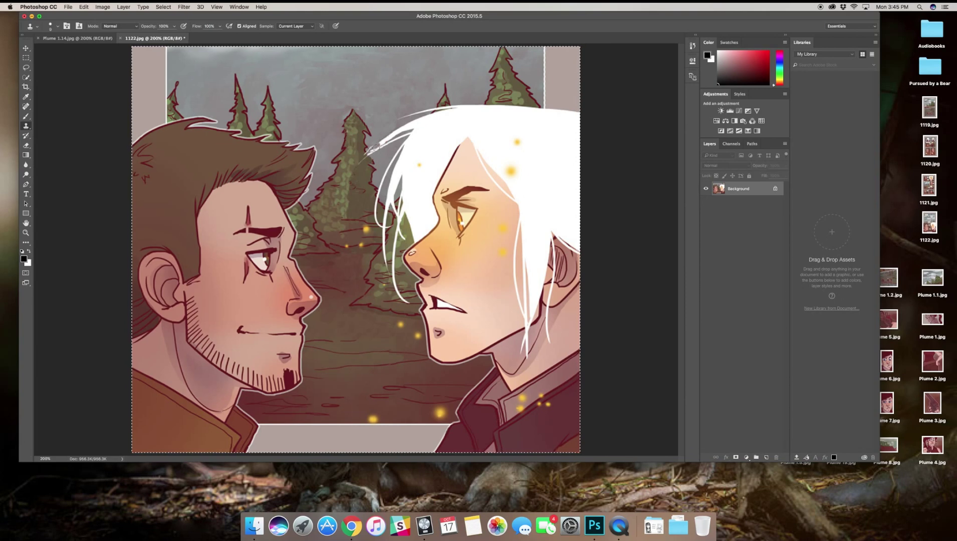
pyautogui.press('super+alt+z')
pyautogui.press('super+alt+z')
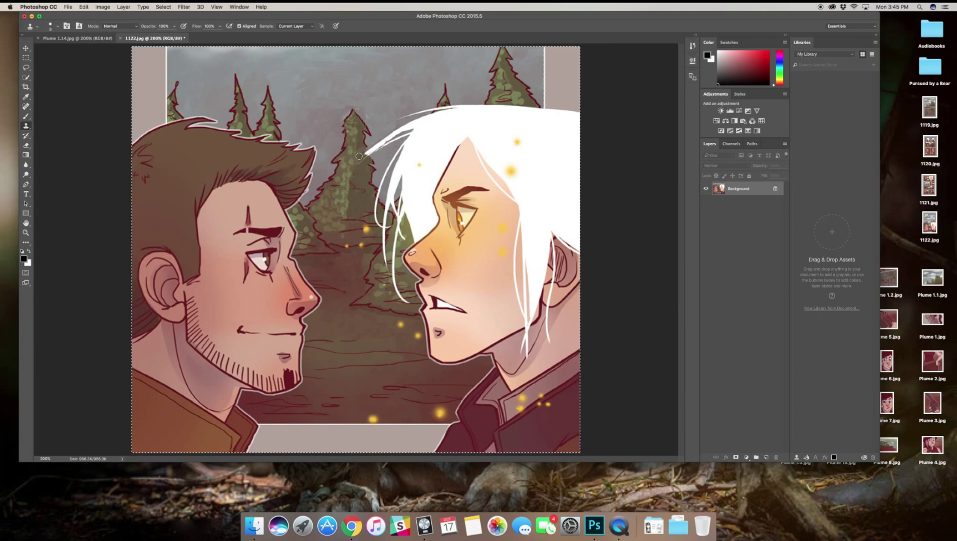
# Crop the image to the two facing men, cutting off the sky and treetops above their foreheads
pyautogui.press('m')
pyautogui.moveTo(586, 457); pyautogui.dragTo(128, 156)
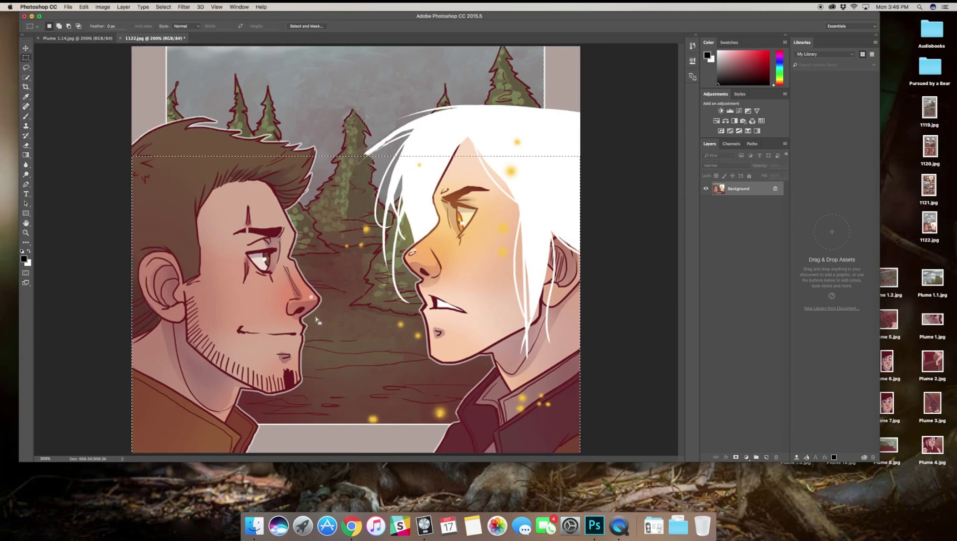
pyautogui.click(103, 6)
pyautogui.click(124, 85)
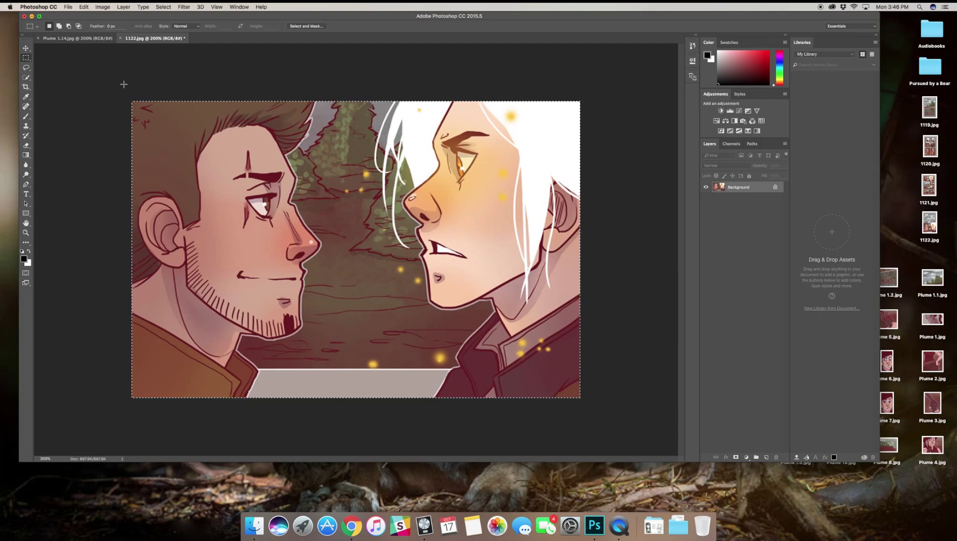
# Save the crop of the two facing men as Plume 1.15.jpg with the default JPEG options
pyautogui.click(68, 7)
pyautogui.click(84, 84)
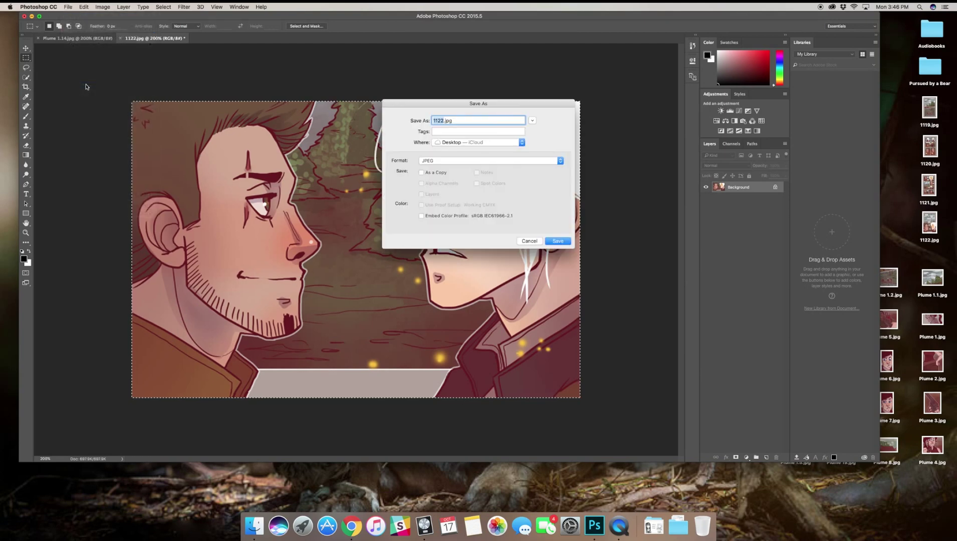
pyautogui.write('Plume 1.15')
pyautogui.press('Return')
pyautogui.press('Return')
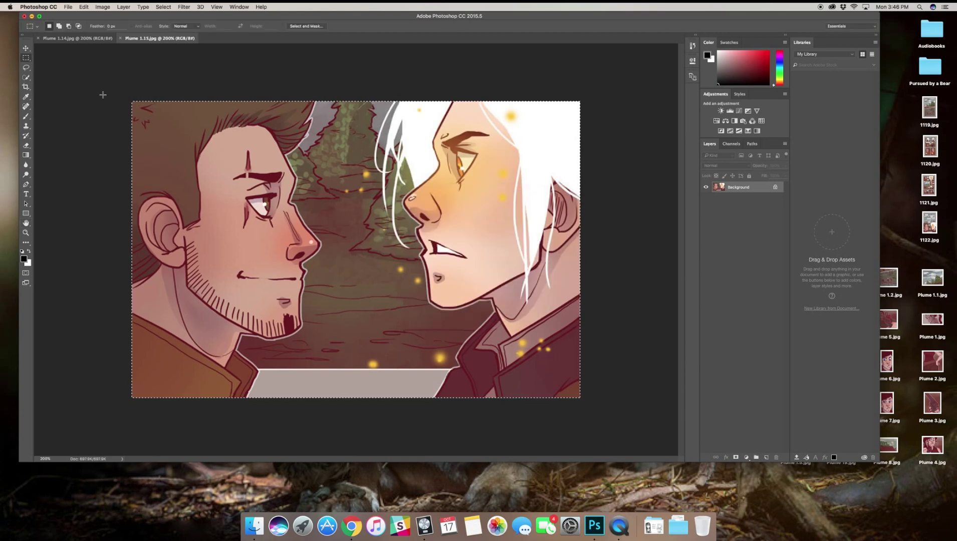
# Close Plume 1.15.jpg and Plume 1.14.jpg
pyautogui.click(120, 38)
pyautogui.click(38, 38)
# Open the comic page 1120.jpg from the Desktop
pyautogui.click(67, 7)
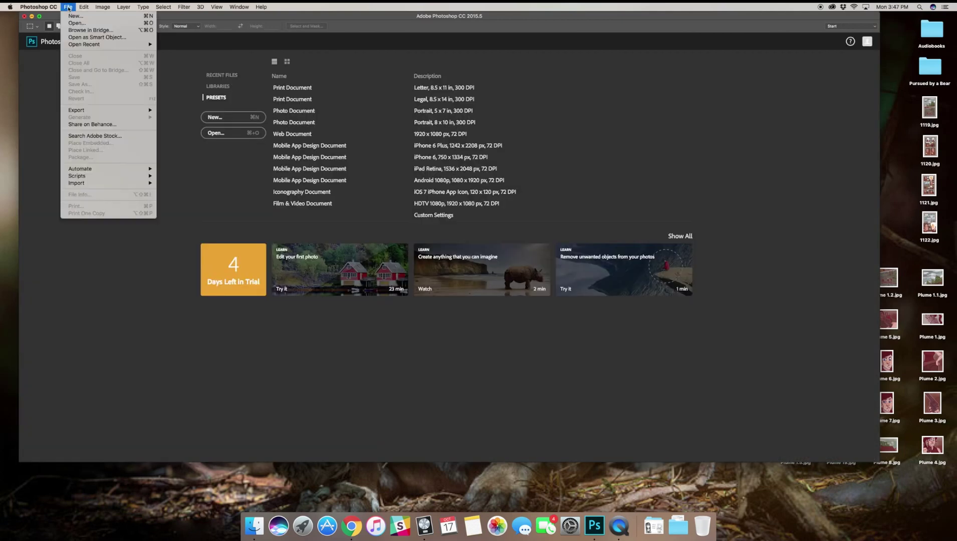
pyautogui.moveTo(115, 45)
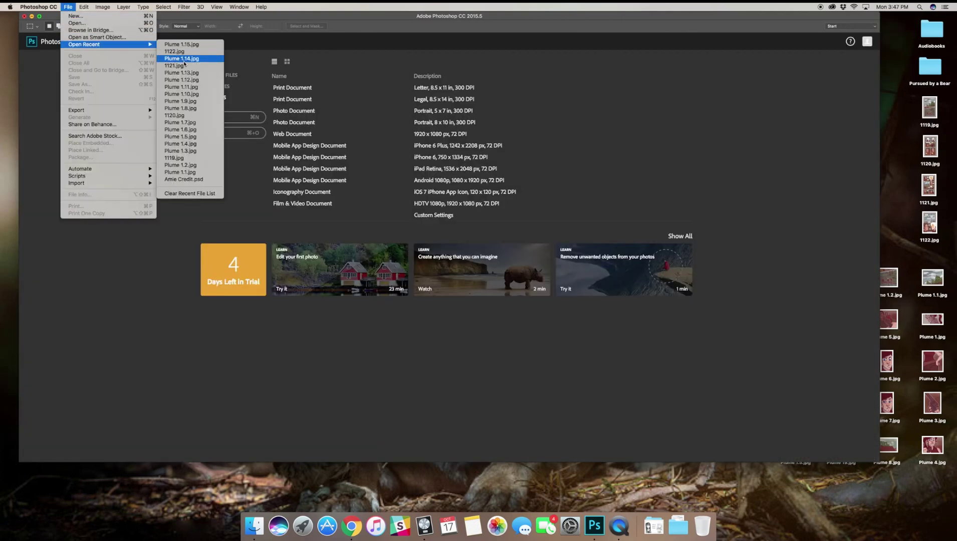
pyautogui.click(76, 22)
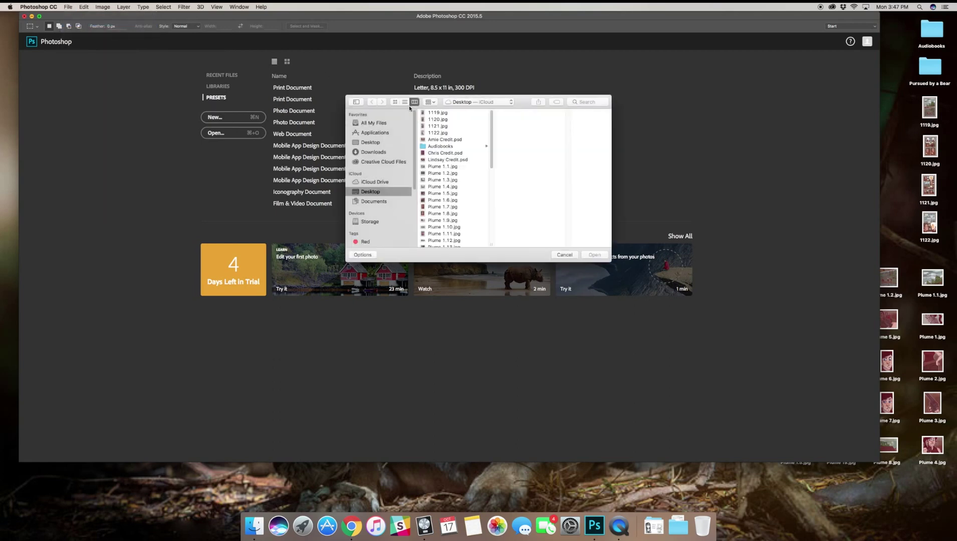
pyautogui.click(436, 114)
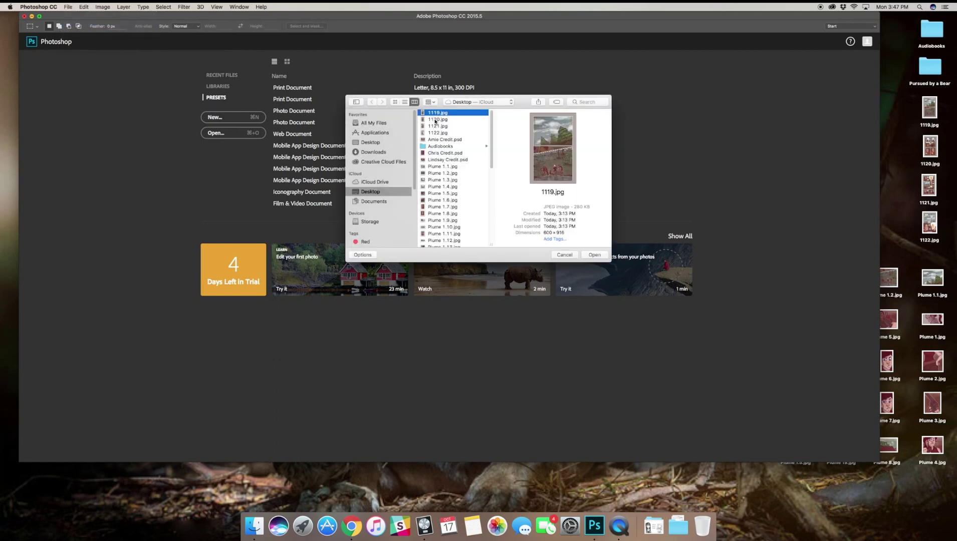
pyautogui.click(435, 120)
pyautogui.click(595, 255)
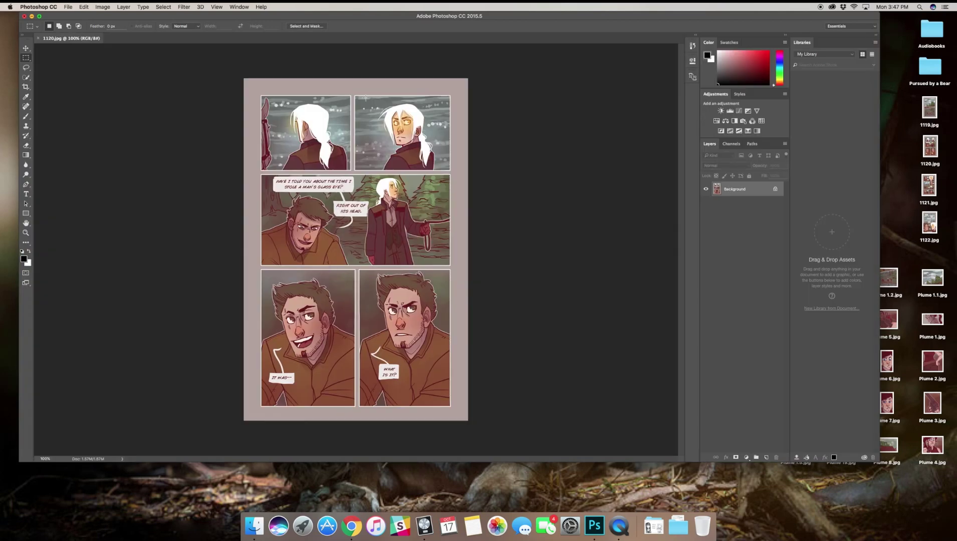
# Crop page 1120.jpg to the top-row panel where the white-haired man's face is visible
pyautogui.moveTo(356, 96); pyautogui.dragTo(436, 169)
pyautogui.click(105, 7)
pyautogui.click(115, 86)
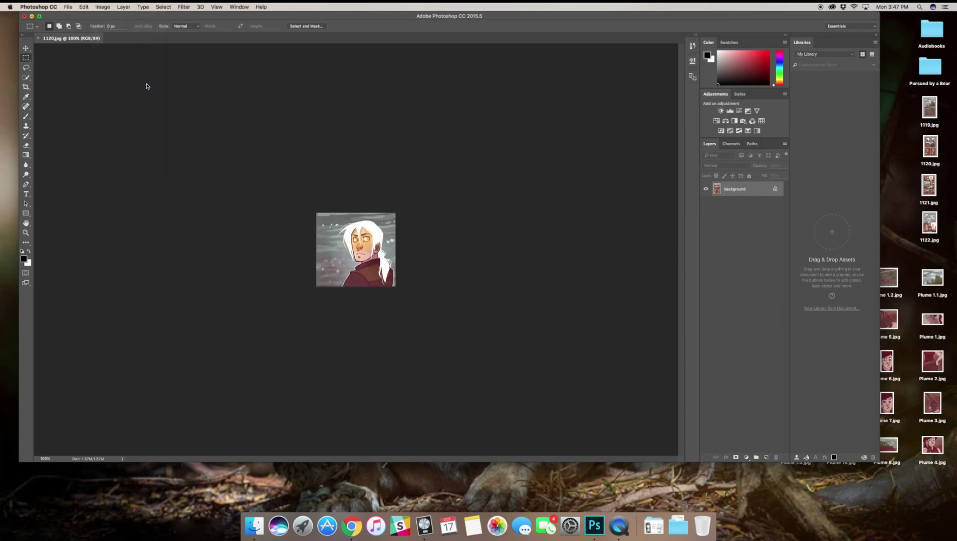
pyautogui.click(26, 233)
pyautogui.click(109, 253)
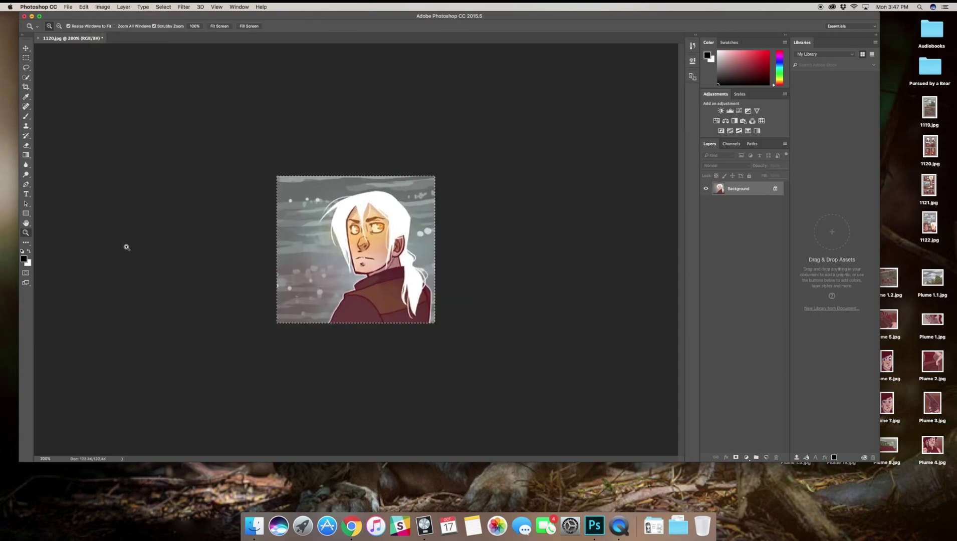
# Add the credited person's full name as two lines of white text over the water beside the white-haired man
pyautogui.press('t')
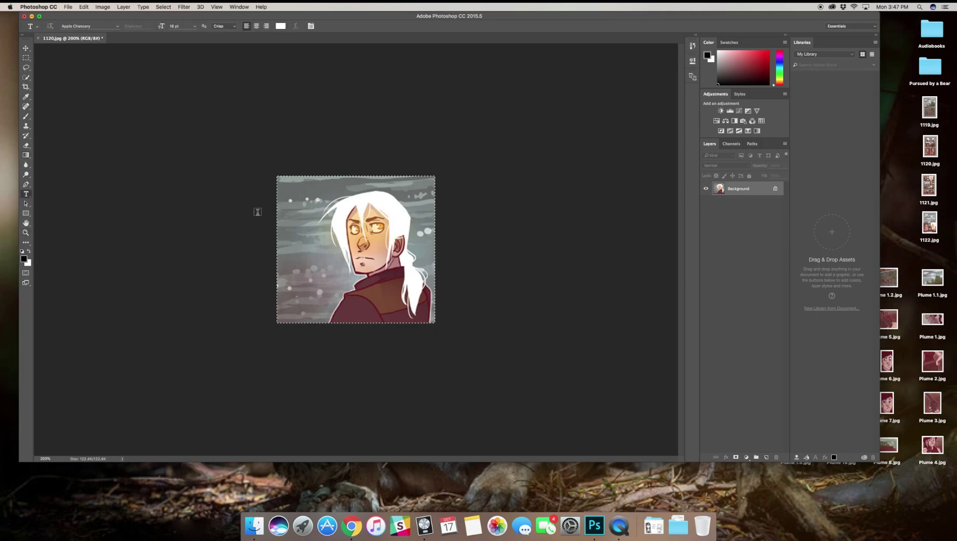
pyautogui.click(288, 243)
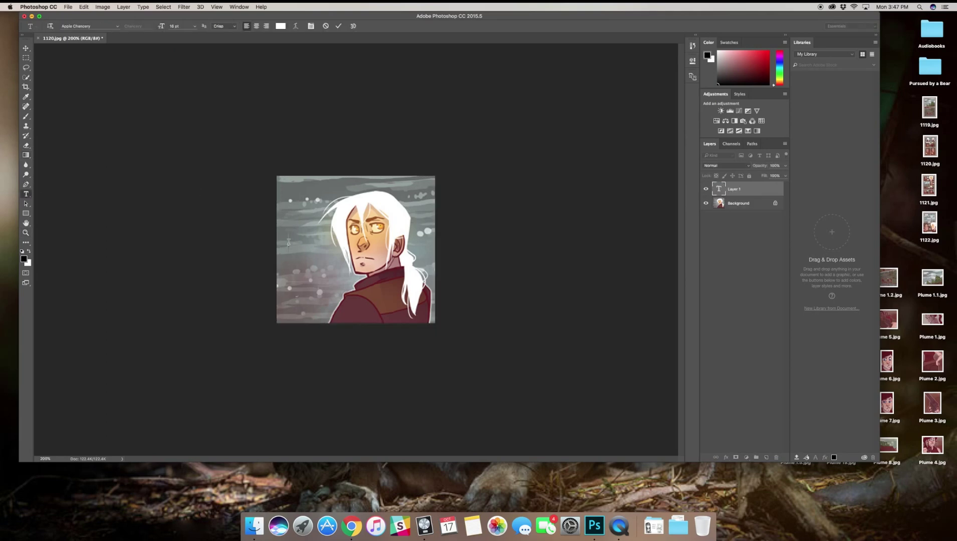
pyautogui.write('Ver')
pyautogui.press('BackSpace')
pyautogui.press('BackSpace')
pyautogui.write('Eric')
pyautogui.press('Return')
pyautogui.write('Snyd')
pyautogui.moveTo(299, 272)
pyautogui.mouseDown()
pyautogui.moveTo(295, 226)
pyautogui.moveTo(295, 283)
pyautogui.mouseUp()
# Save the white-haired man's credit image to the Desktop as a layered PSD named with the credited first name plus "Credit"
pyautogui.click(68, 7)
pyautogui.click(85, 84)
pyautogui.write('Eric Snyder')
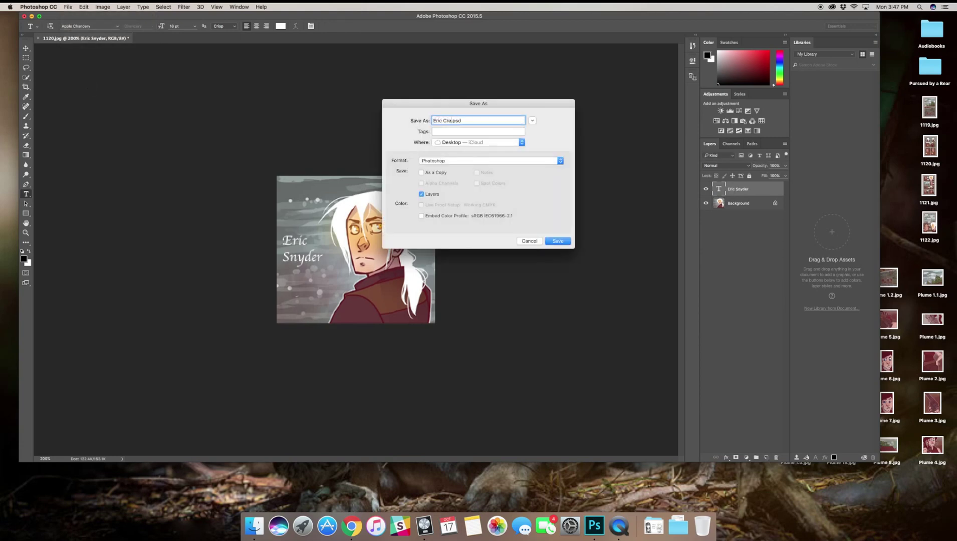
pyautogui.press('Return')
pyautogui.press('Return')
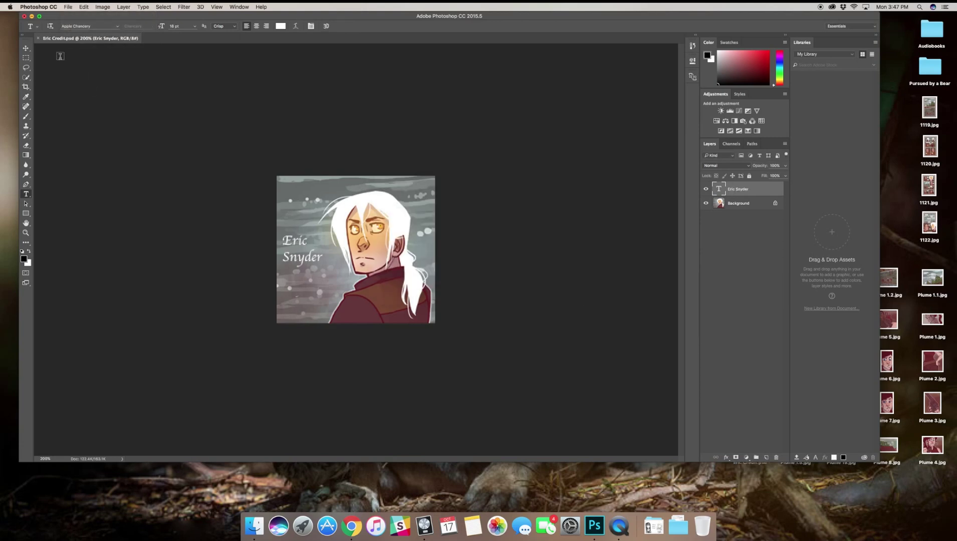
# Open the comic page 1121.jpg from the Desktop
pyautogui.click(69, 5)
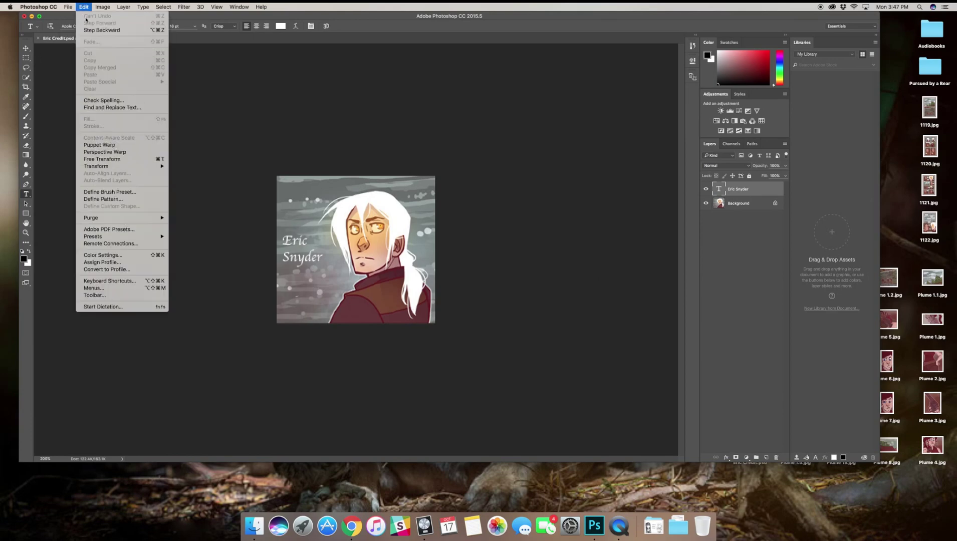
pyautogui.click(73, 23)
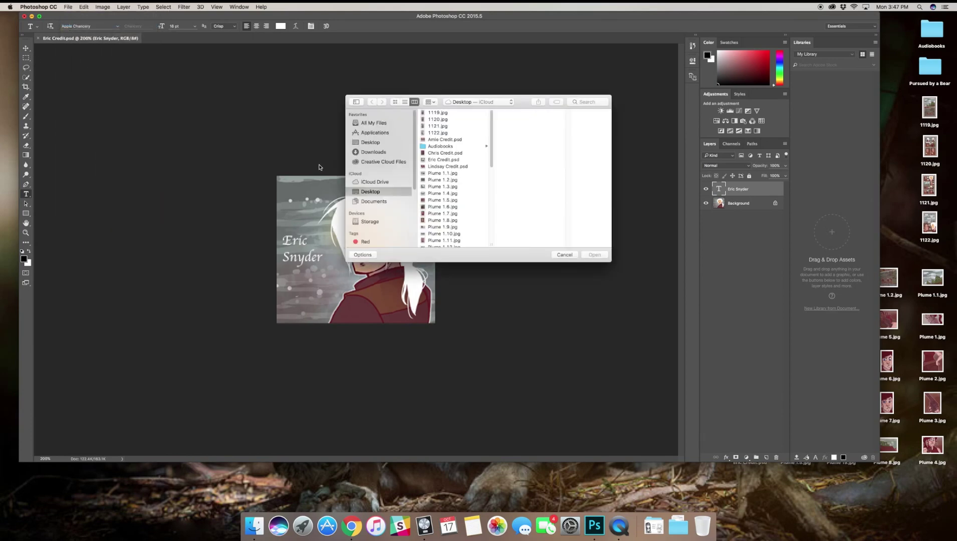
pyautogui.click(433, 114)
pyautogui.click(435, 120)
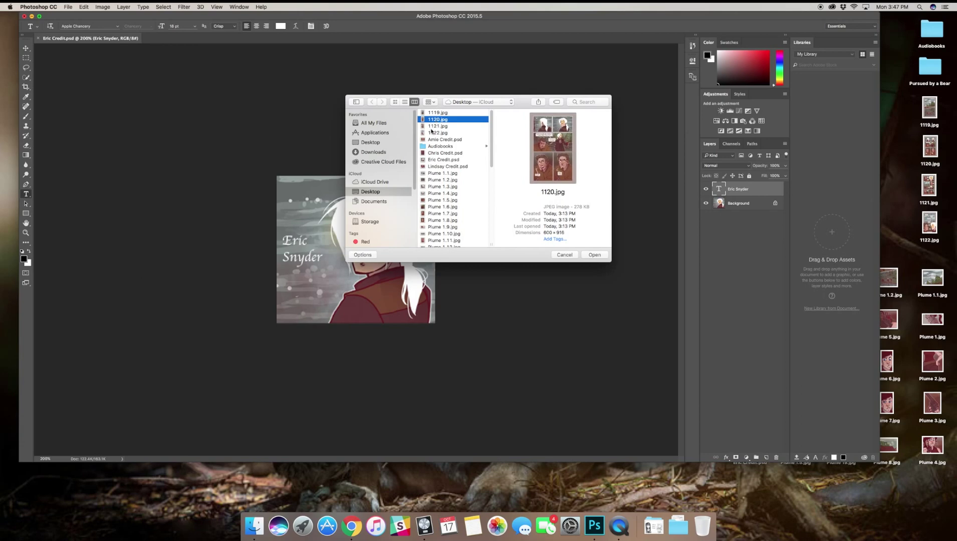
pyautogui.click(431, 126)
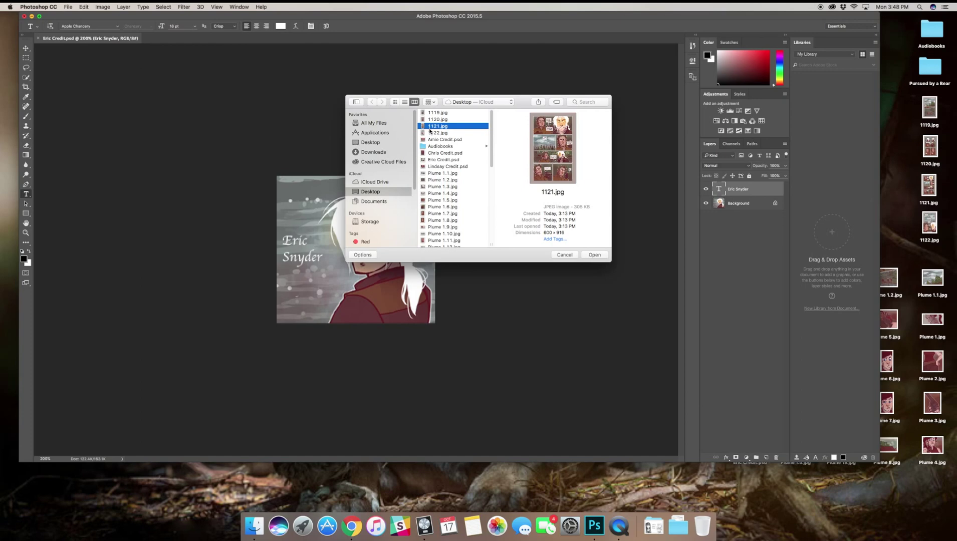
pyautogui.click(594, 255)
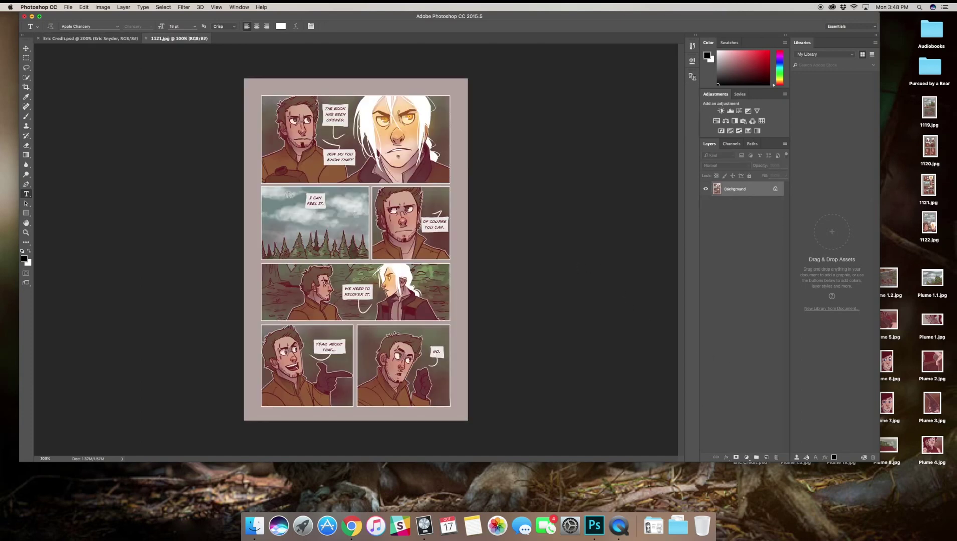
# Crop page 1121.jpg to the brown-haired man in the first panel, leaving out the speech bubbles beside him
pyautogui.click(26, 58)
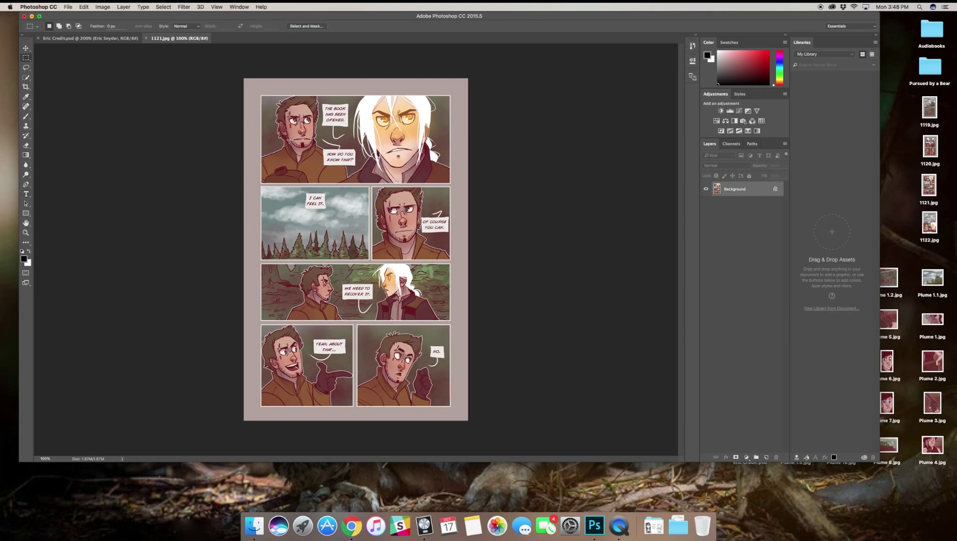
pyautogui.moveTo(263, 96); pyautogui.dragTo(320, 183)
pyautogui.click(102, 6)
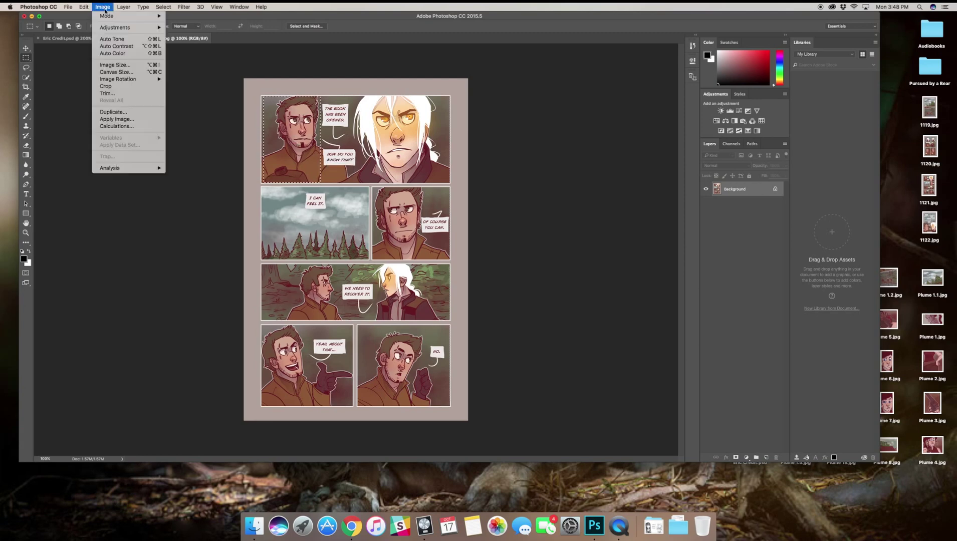
pyautogui.click(123, 87)
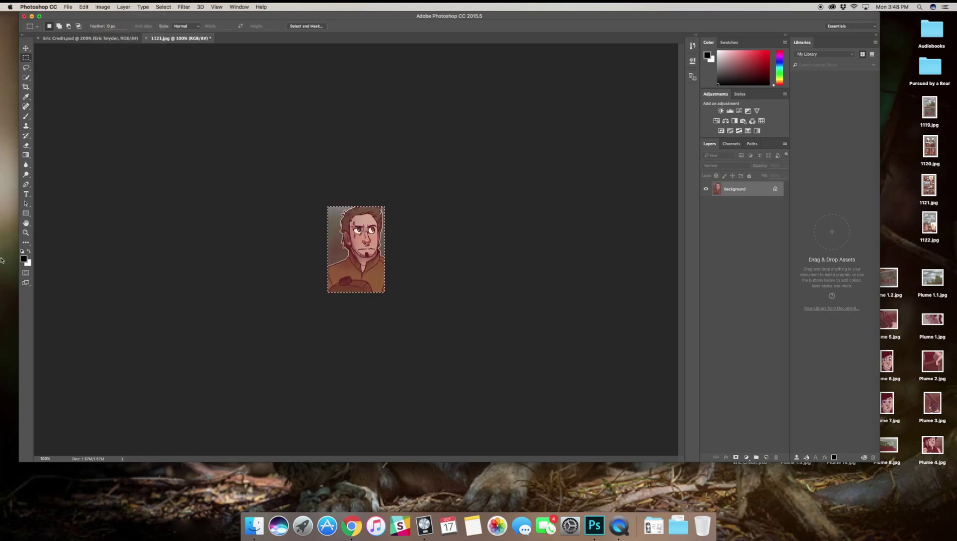
pyautogui.press('z')
pyautogui.click(133, 235)
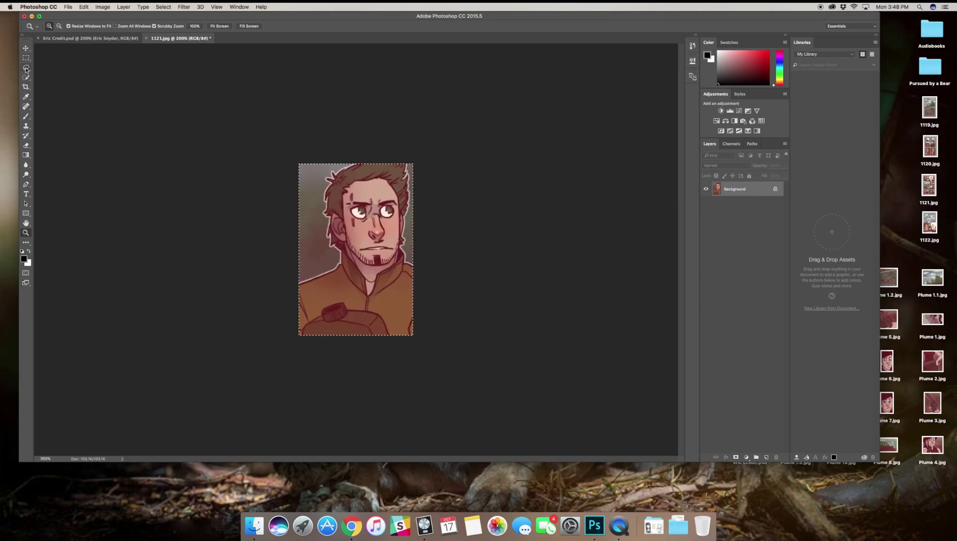
# Add the credited person's full name as one line of white text across the brown-haired man's lower chest
pyautogui.click(26, 194)
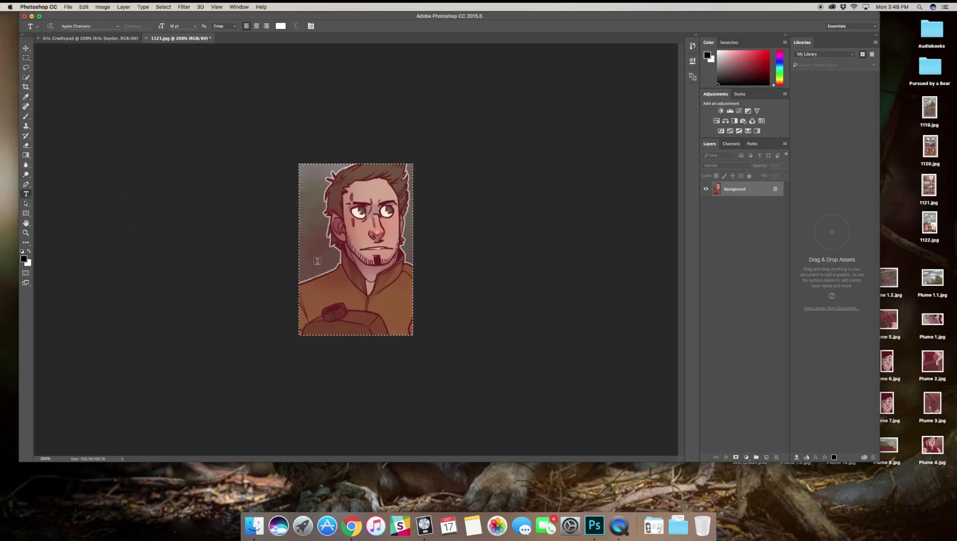
pyautogui.click(310, 287)
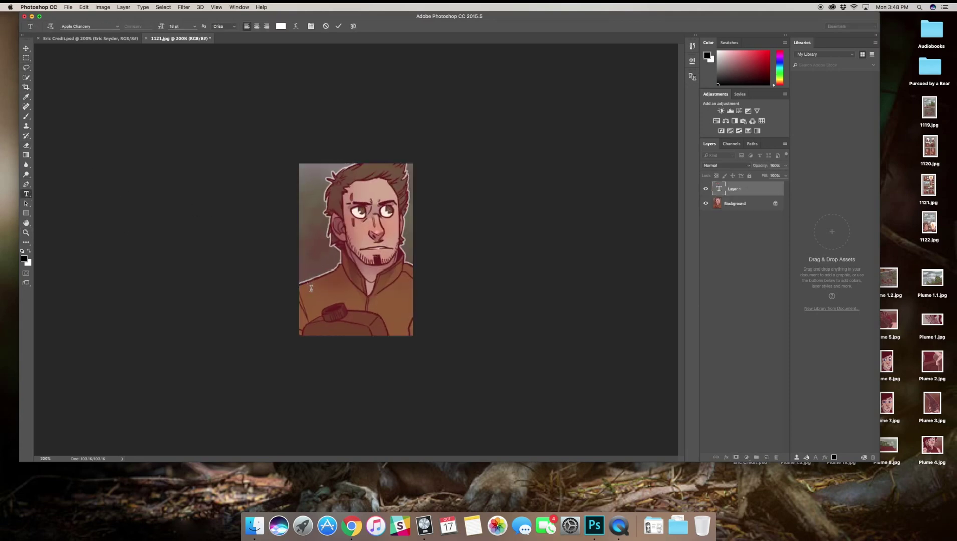
pyautogui.write('Daniel Merriman')
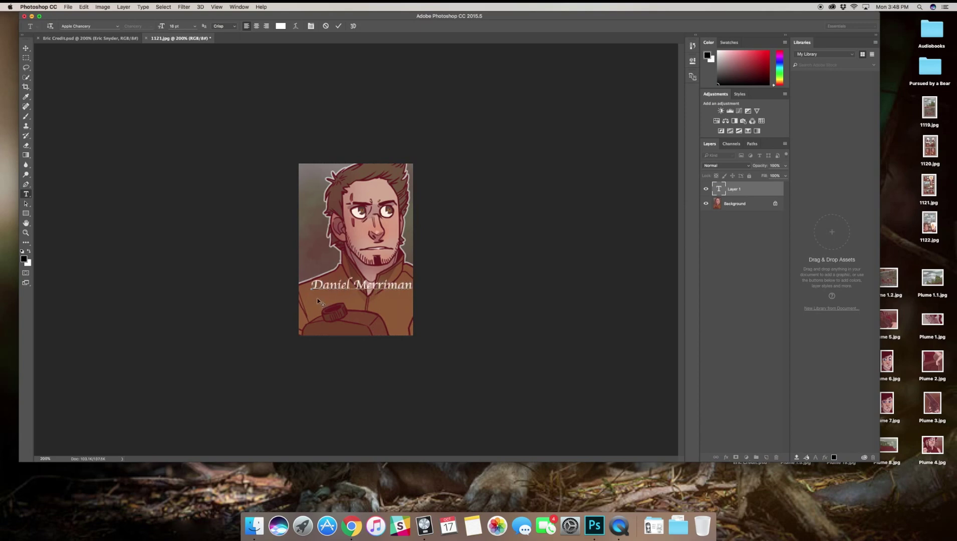
pyautogui.moveTo(317, 301); pyautogui.dragTo(314, 308)
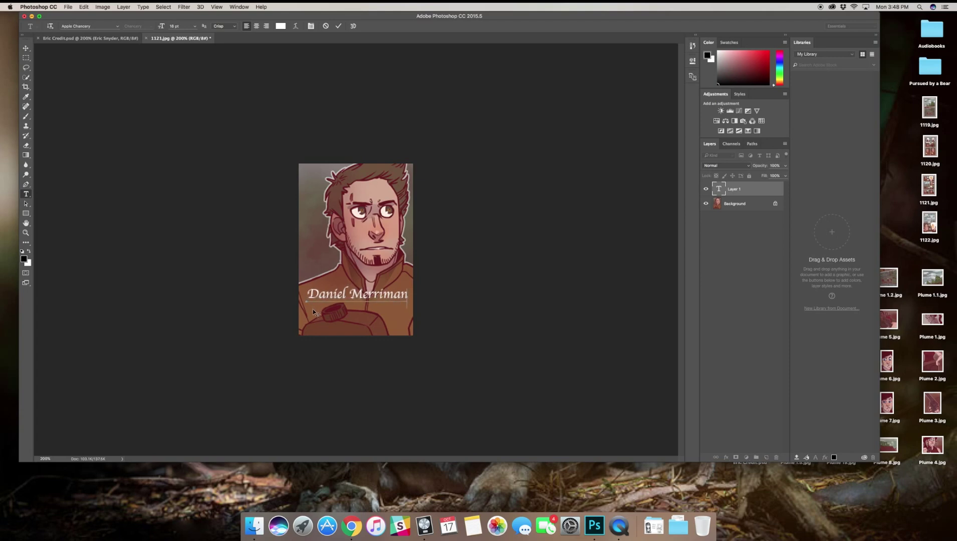
pyautogui.moveTo(314, 308); pyautogui.dragTo(362, 309)
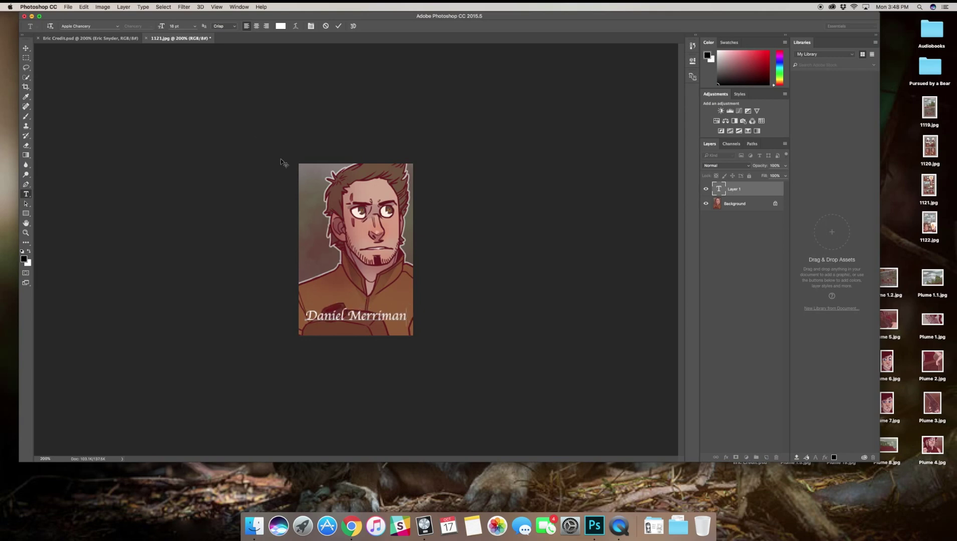
# Save the brown-haired man's credit image to the Desktop as a layered PSD named with the credited first name plus "Credit"
pyautogui.click(71, 7)
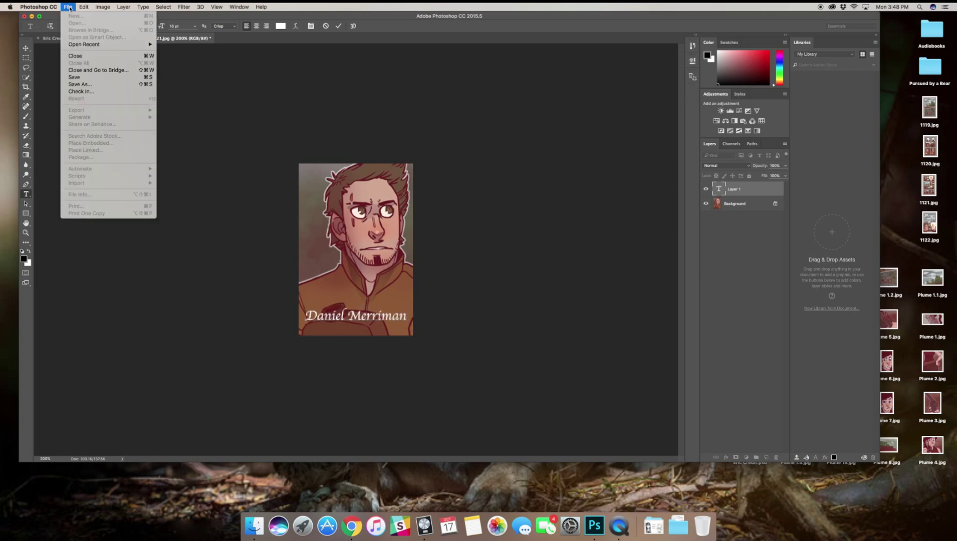
pyautogui.click(91, 85)
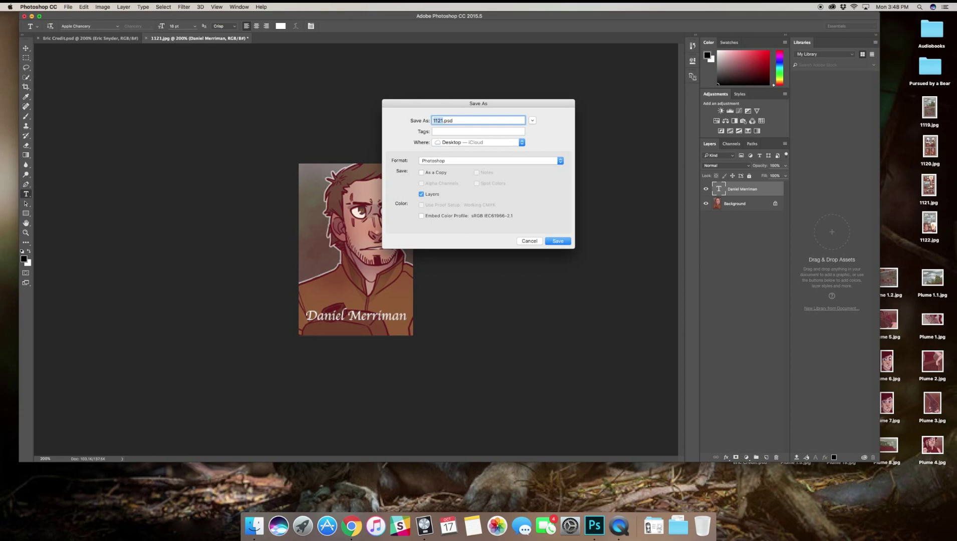
pyautogui.write('Daniel Credit')
pyautogui.press('Return')
pyautogui.press('Return')
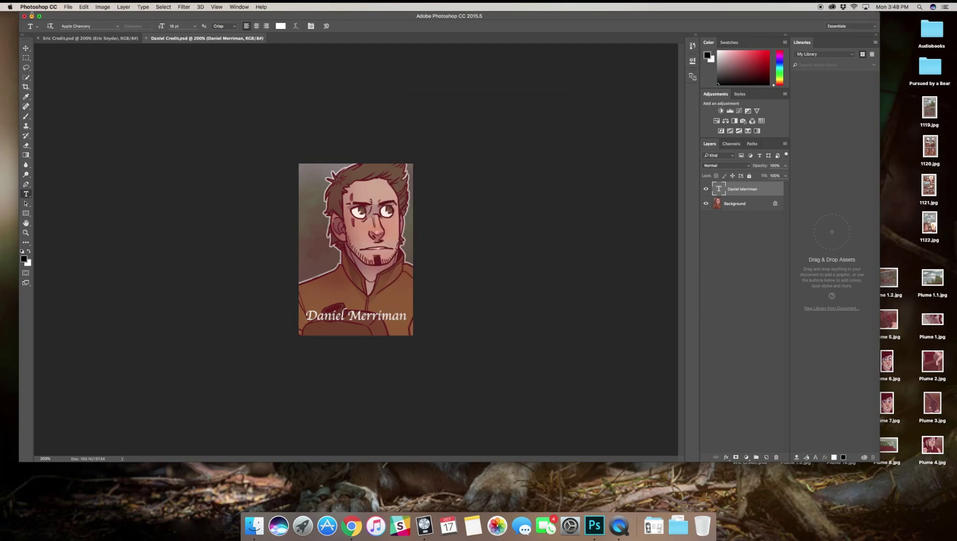
# Close the Photoshop window with both credit images and switch to the Finder desktop
pyautogui.click(24, 16)
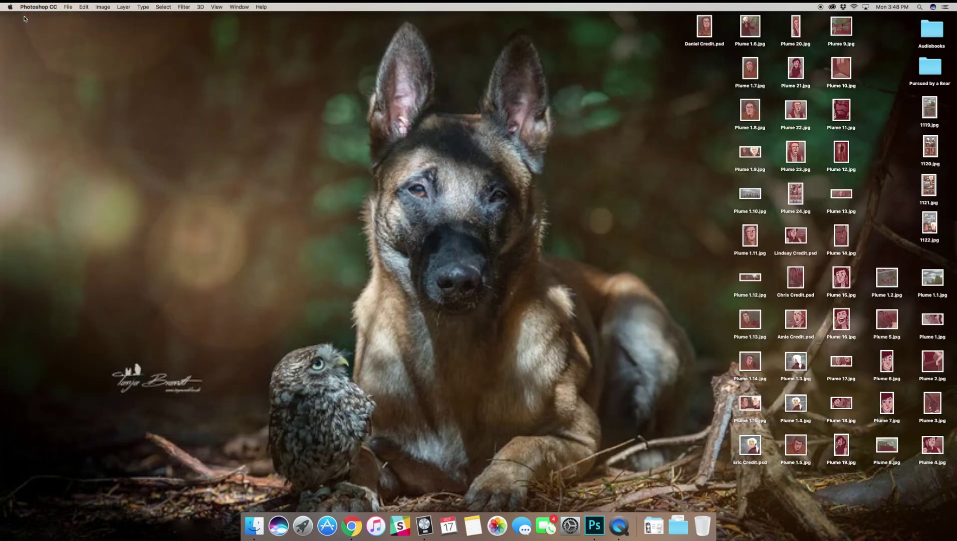
pyautogui.click(400, 179)
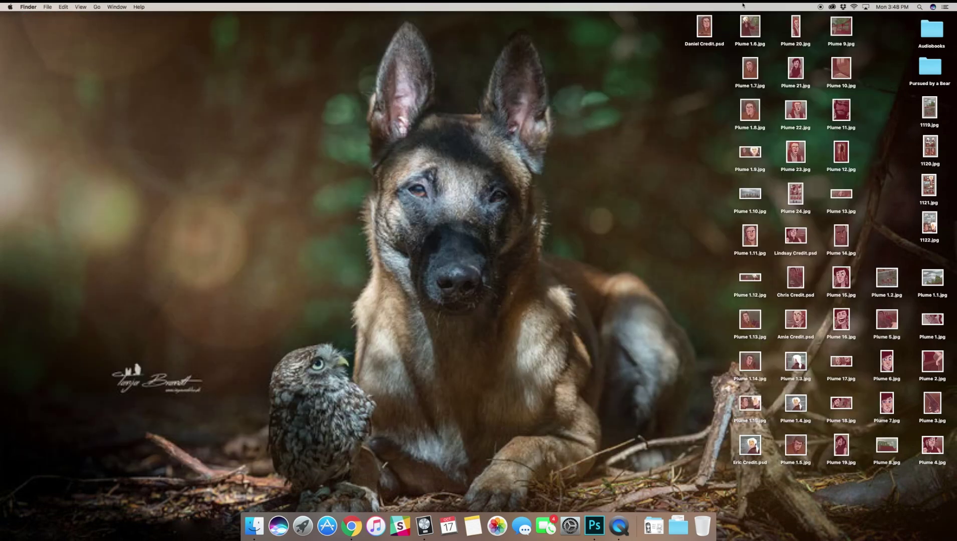